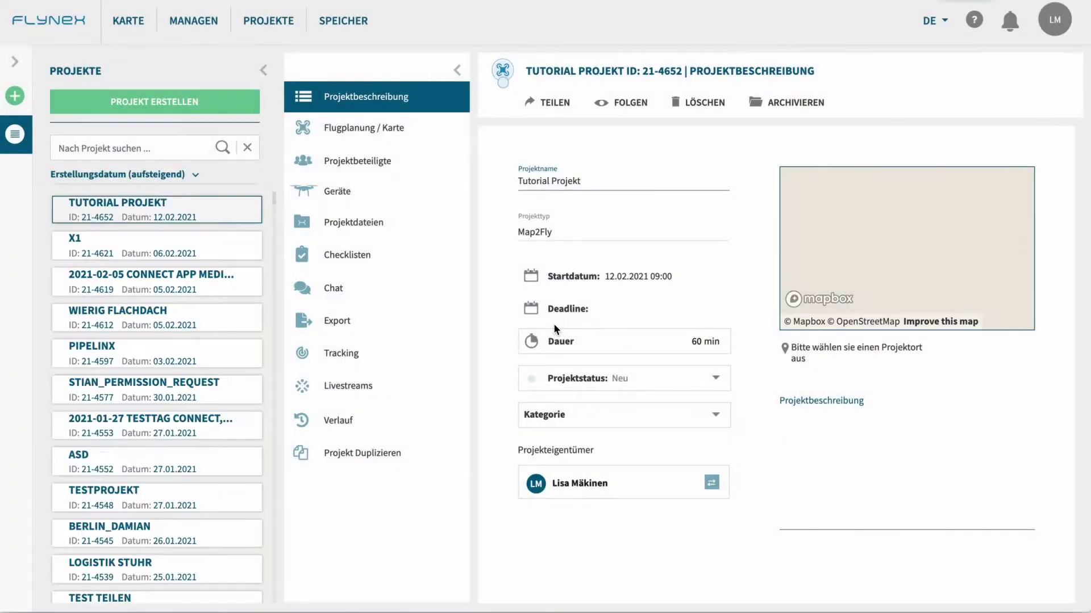
# Rename the project as "Tutorial Projekt-Dach" in its project description
pyautogui.click(265, 75)
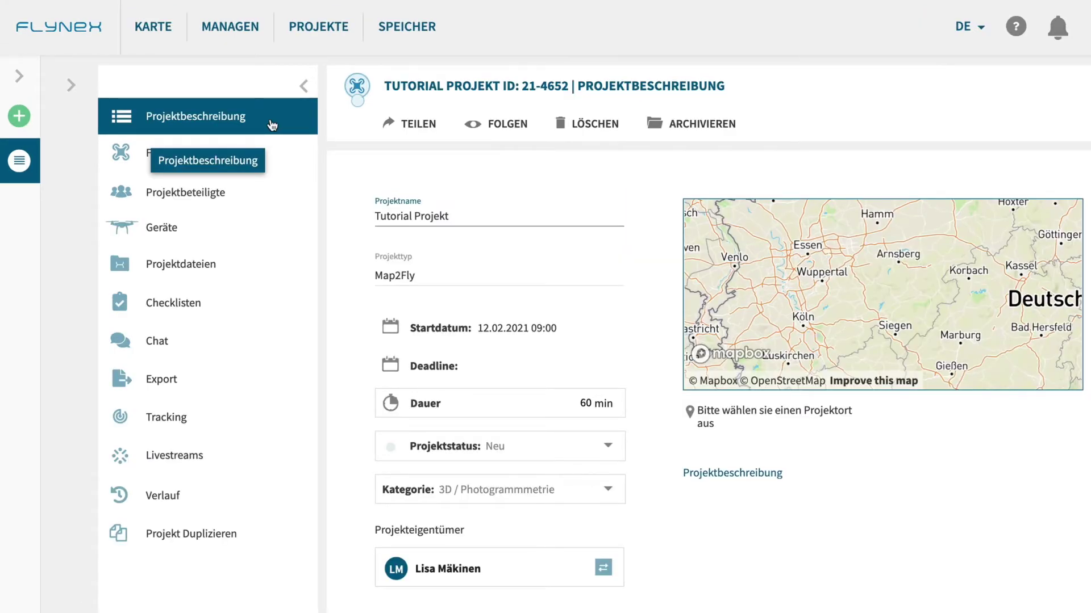
pyautogui.click(463, 217)
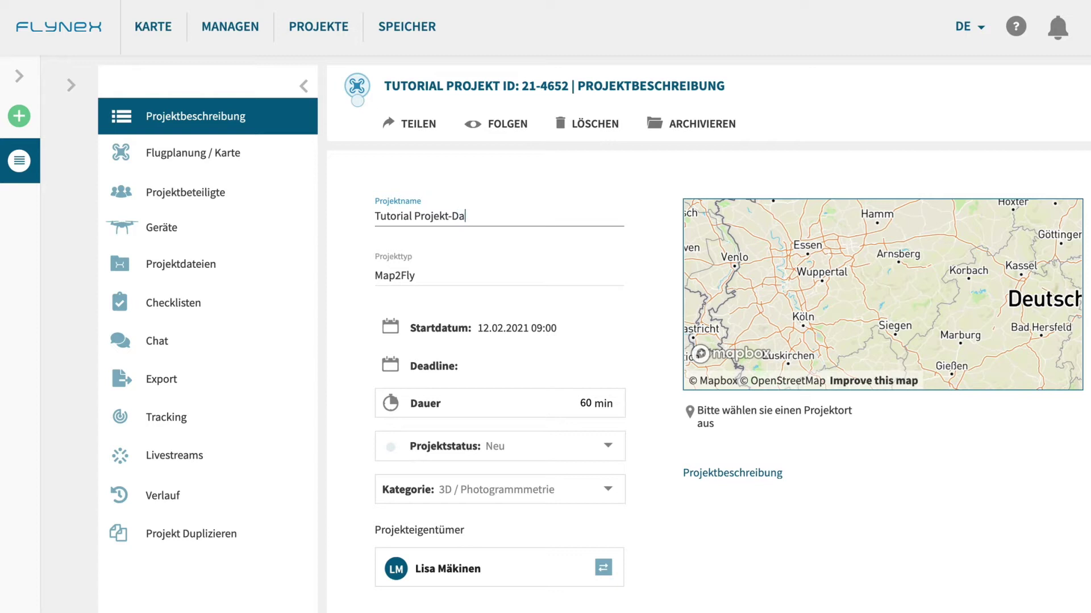
pyautogui.click(591, 244)
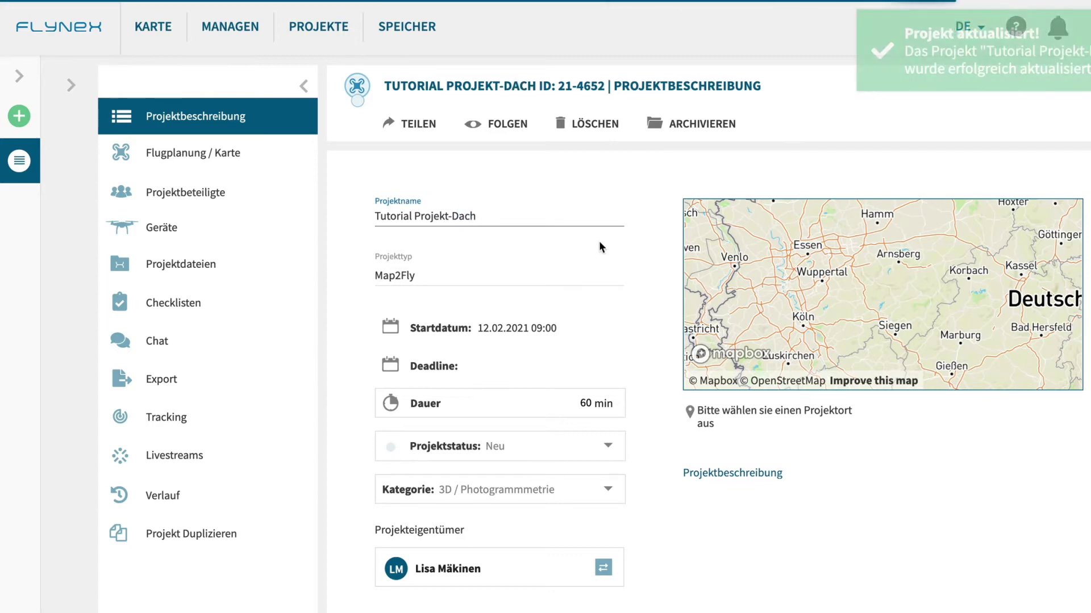
# Confirm 12.02.2021 at 09:00 as the project's start date
pyautogui.click(518, 330)
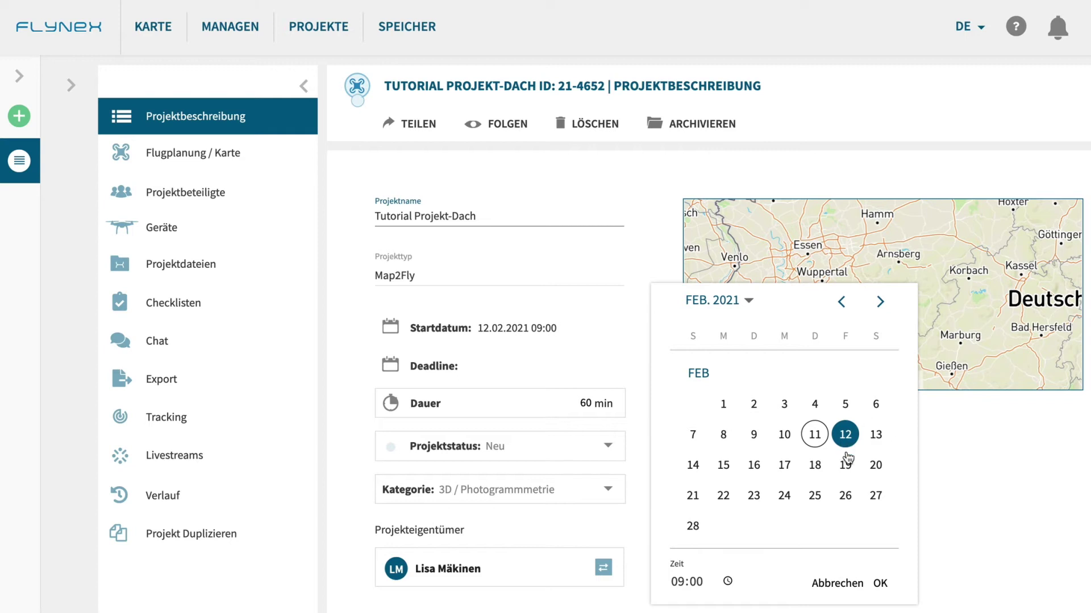
pyautogui.click(879, 584)
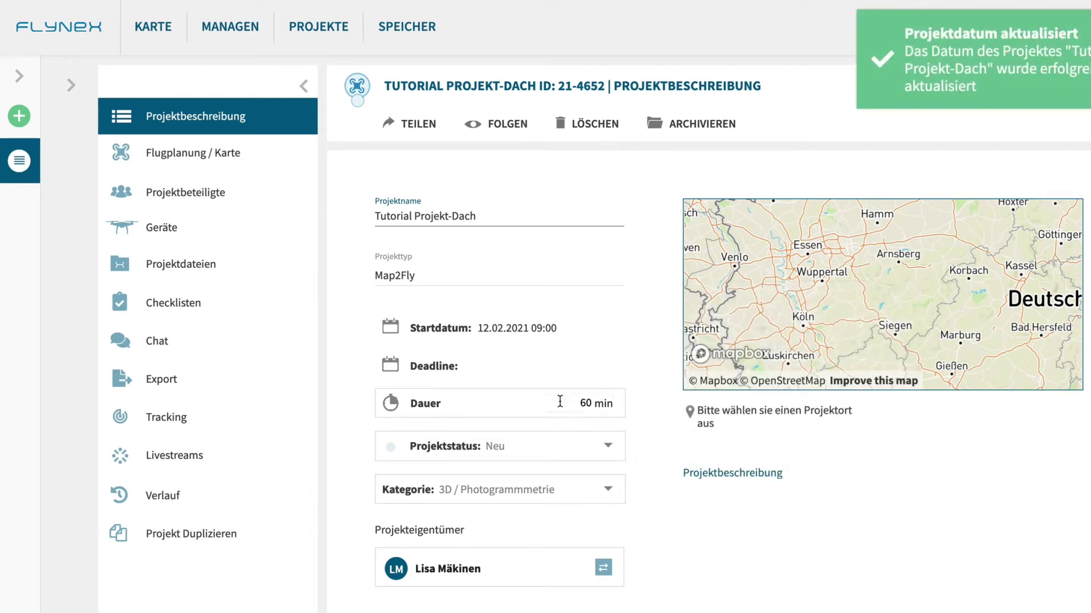
pyautogui.click(590, 402)
# Set the project status to Planung and the category to Baufortschrittsdokumentation
pyautogui.click(609, 448)
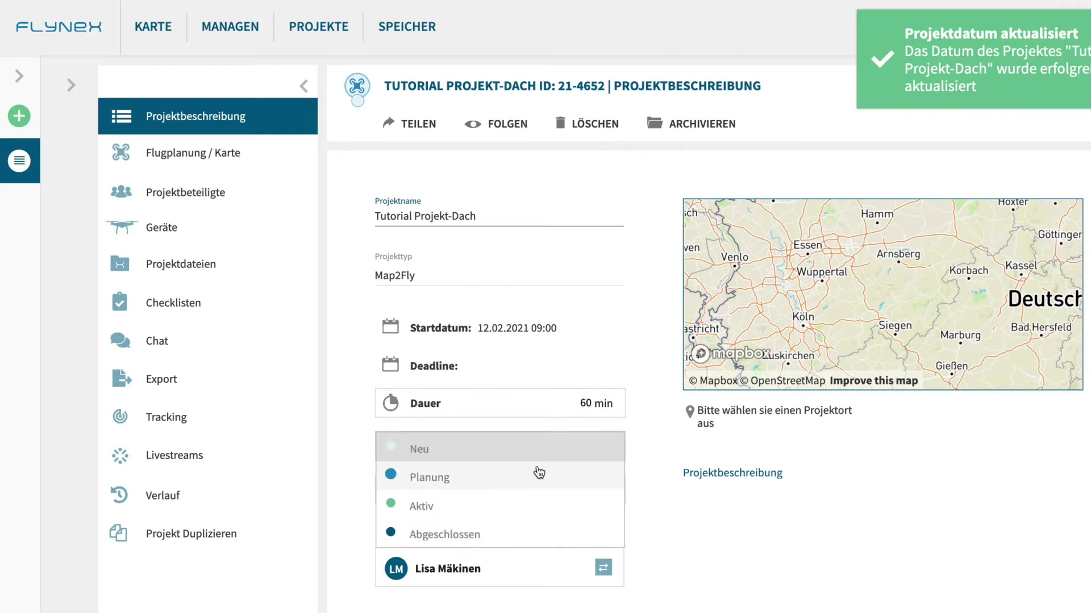
pyautogui.click(442, 482)
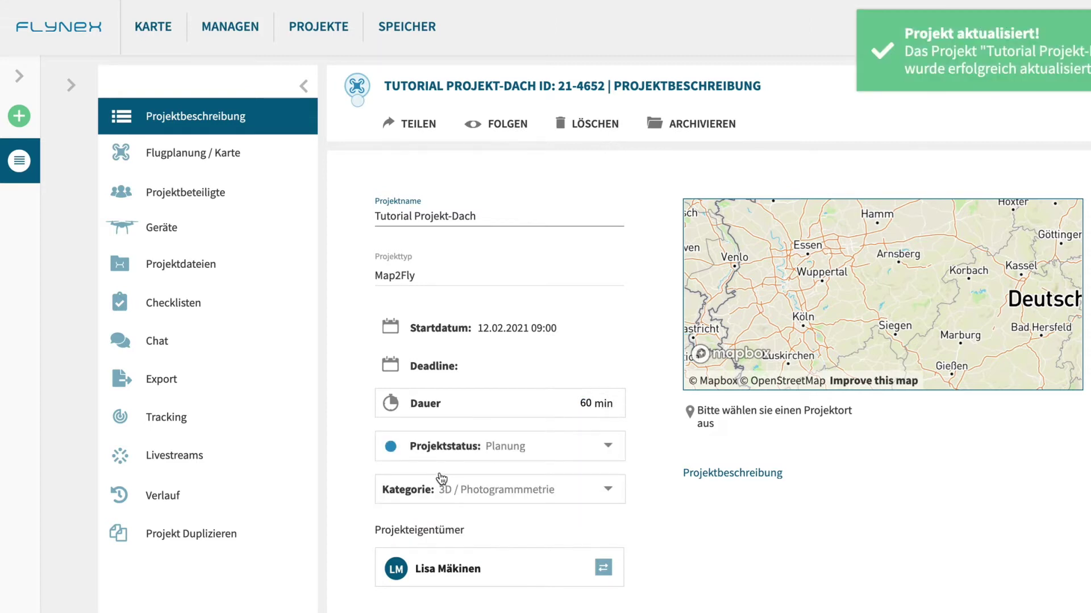
pyautogui.click(505, 498)
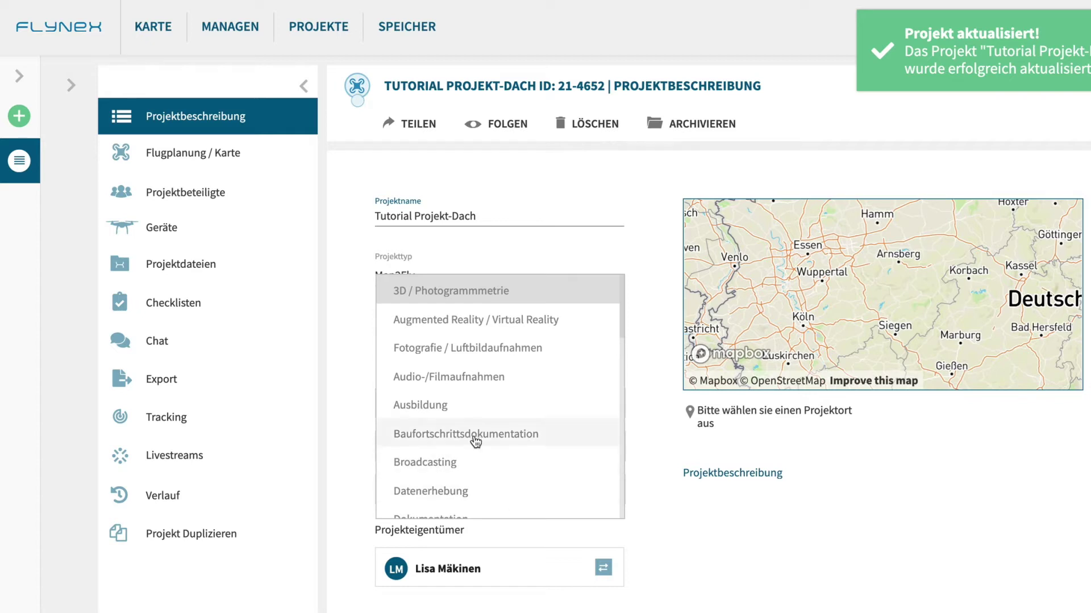
pyautogui.click(544, 437)
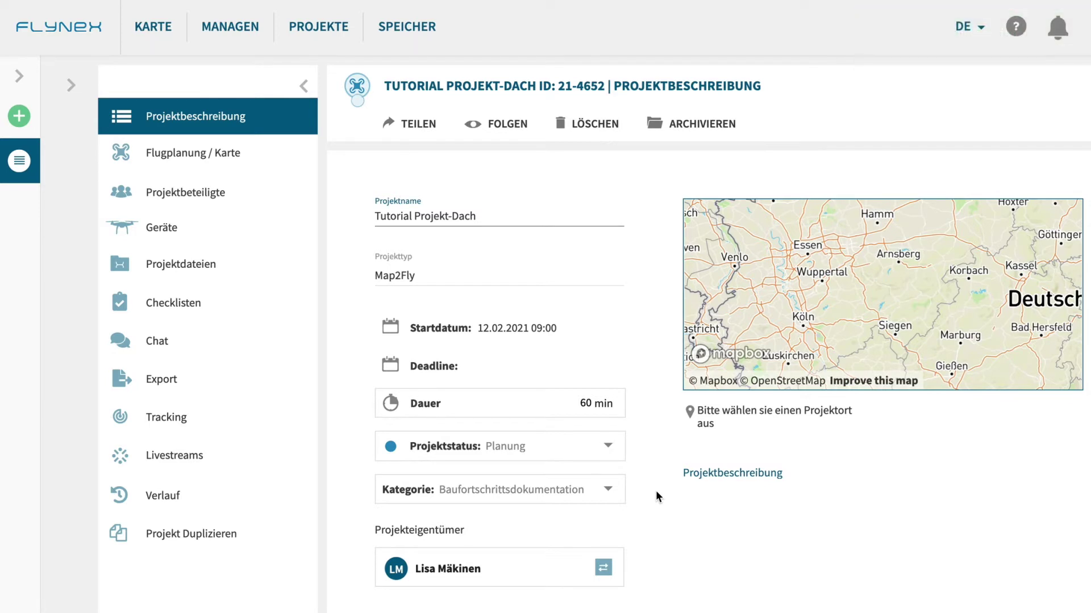
# Transfer the project ownership to another team member, the third person in the owner list
pyautogui.scroll(-1, 645, 490)
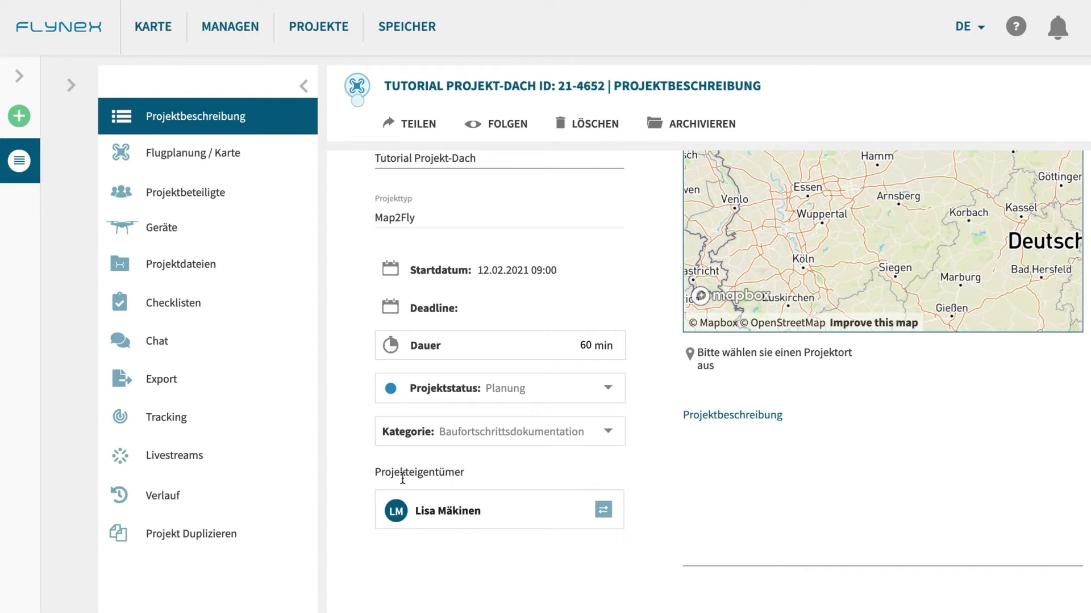
pyautogui.click(606, 514)
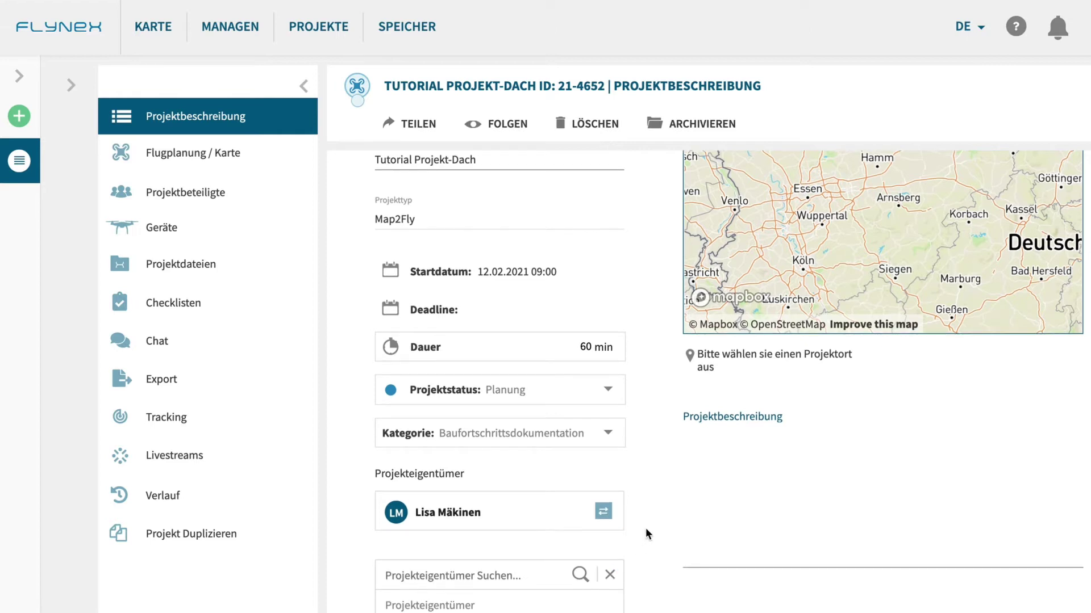
pyautogui.scroll(-5, 646, 528)
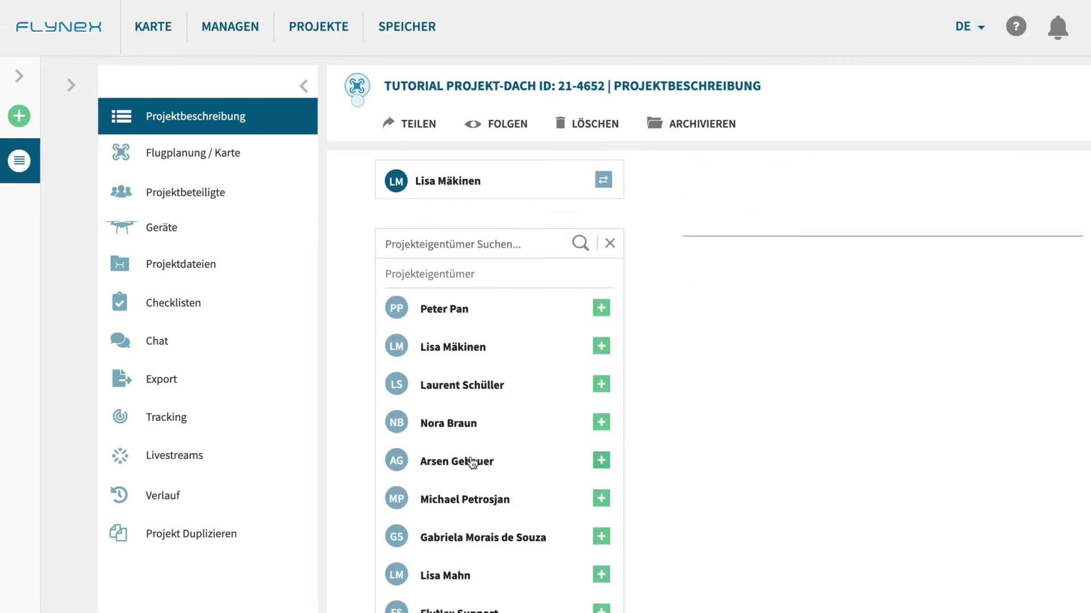
pyautogui.click(452, 388)
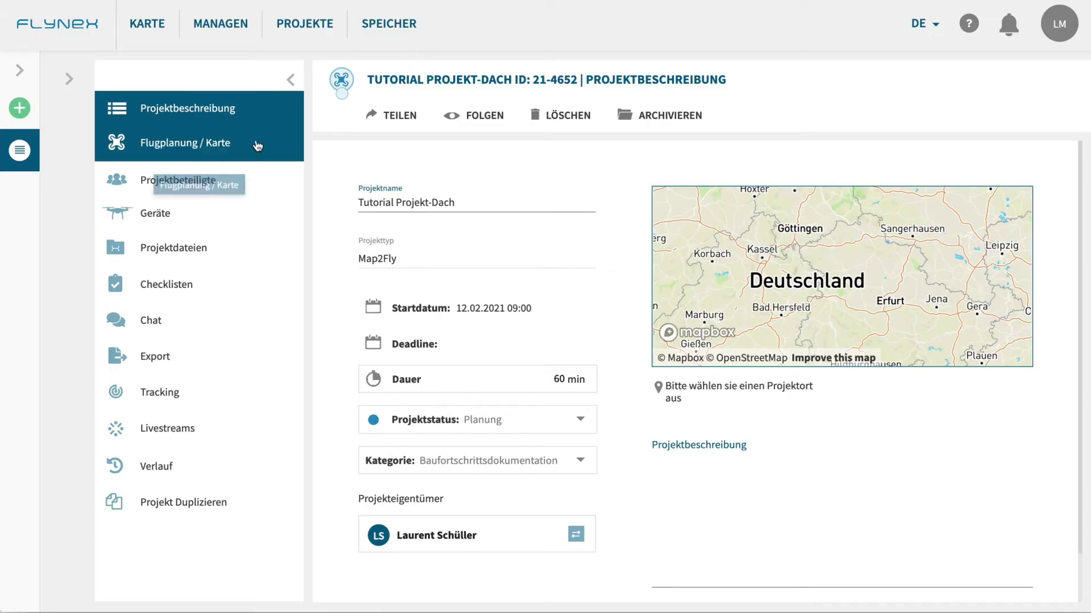
# Open the project's flight planning map, enlarge the map area and view the available drawing tools
pyautogui.click(212, 147)
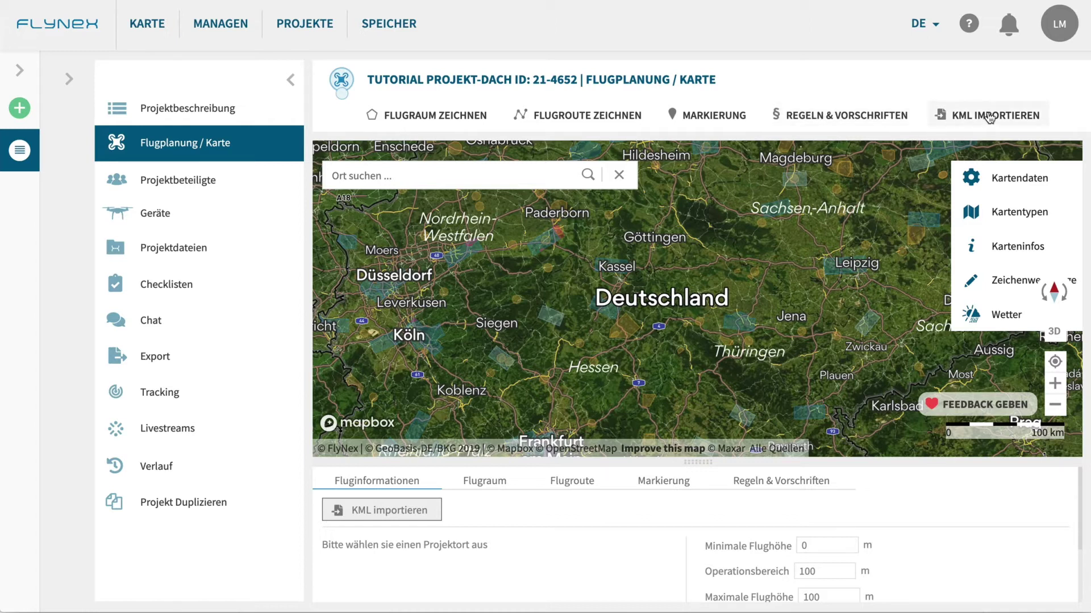
pyautogui.moveTo(698, 462); pyautogui.dragTo(696, 516)
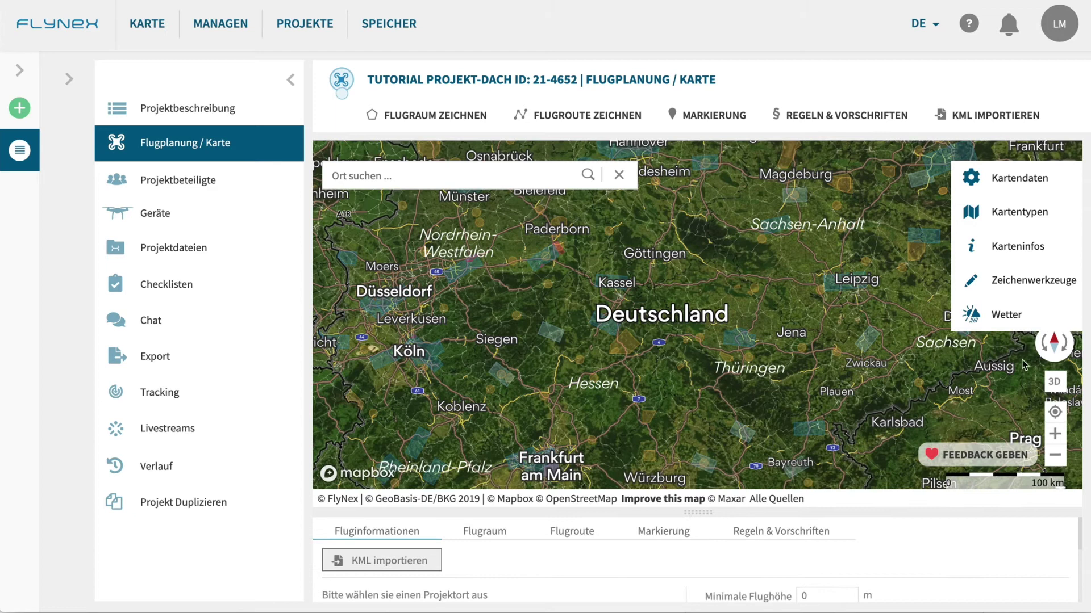
pyautogui.click(1021, 281)
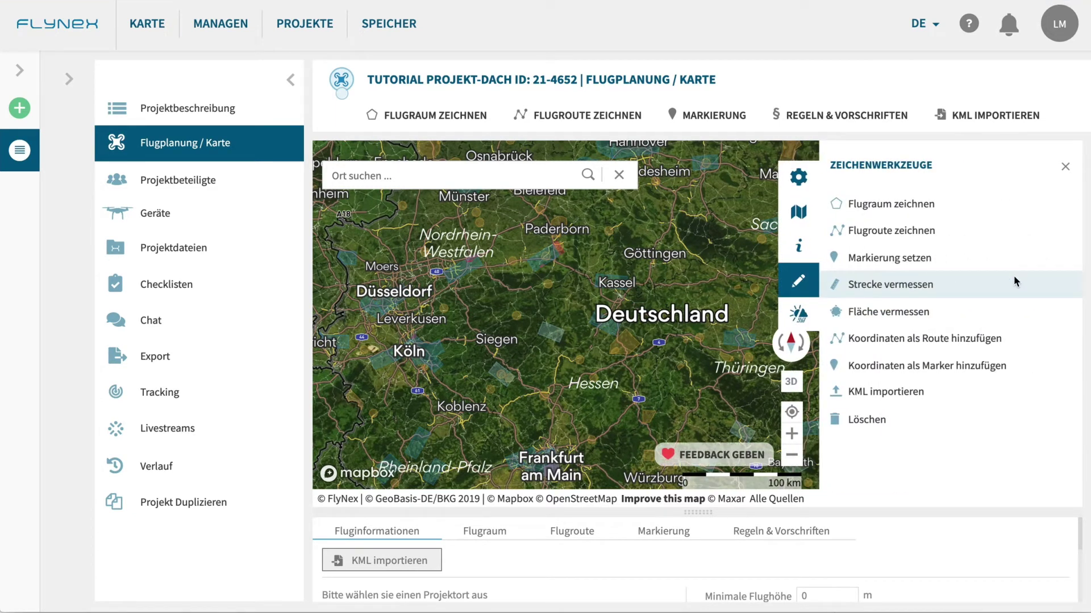
pyautogui.click(1016, 282)
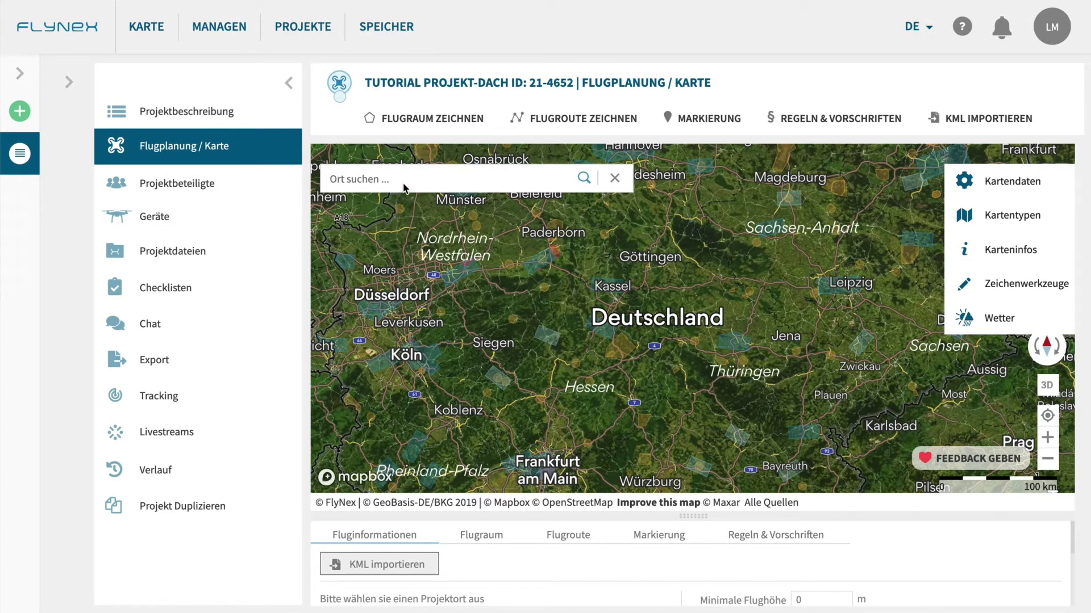
# Locate the coordinates 52.3475, 13.8827 on the flight planning map
pyautogui.write('52.3475, 13.8827')
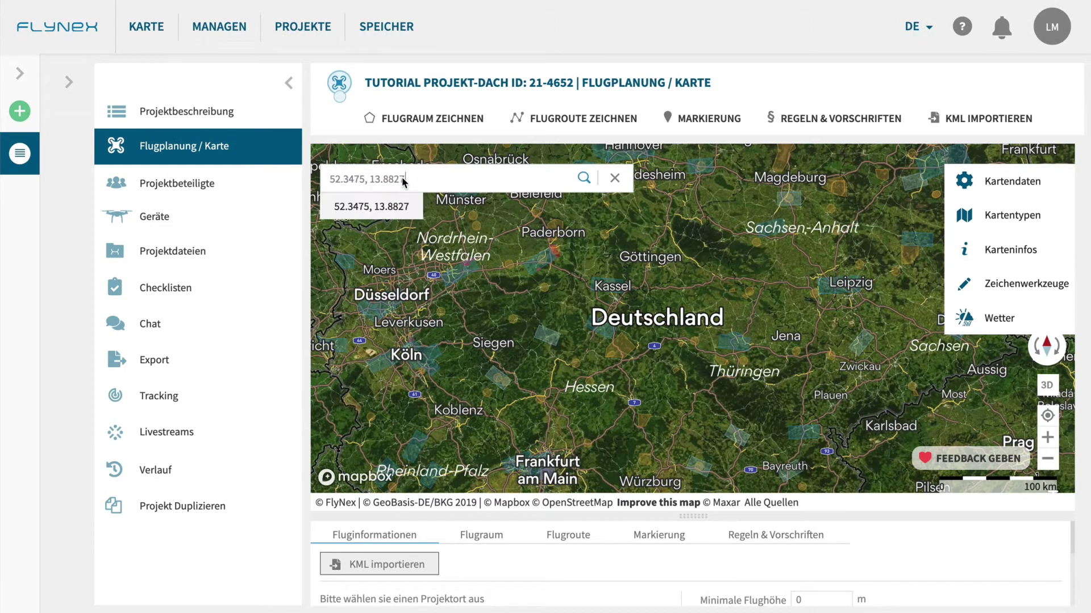
pyautogui.press('Return')
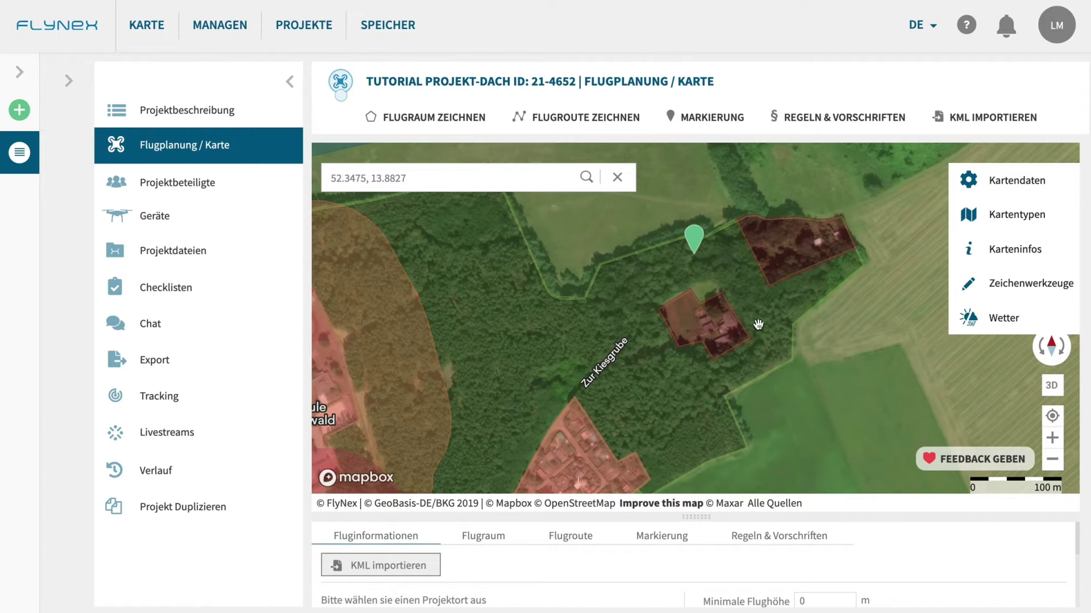
pyautogui.scroll(3, 758, 325)
pyautogui.scroll(-1, 759, 325)
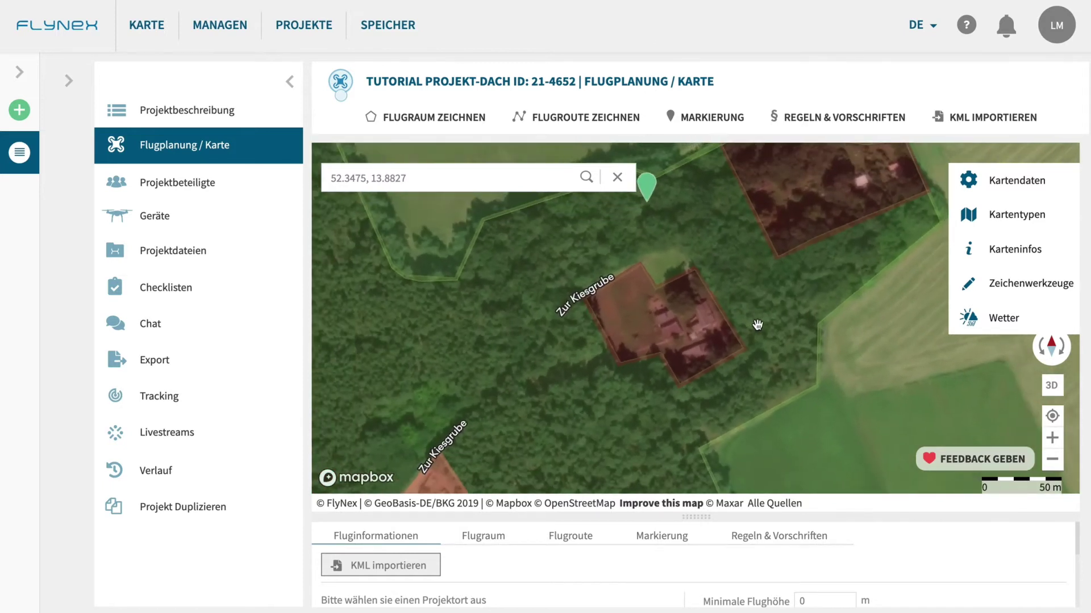
# Draw a closed flight area of about 20,500 m² from the green location marker around the building plot and down to Zur Kiesgrube
pyautogui.click(1024, 283)
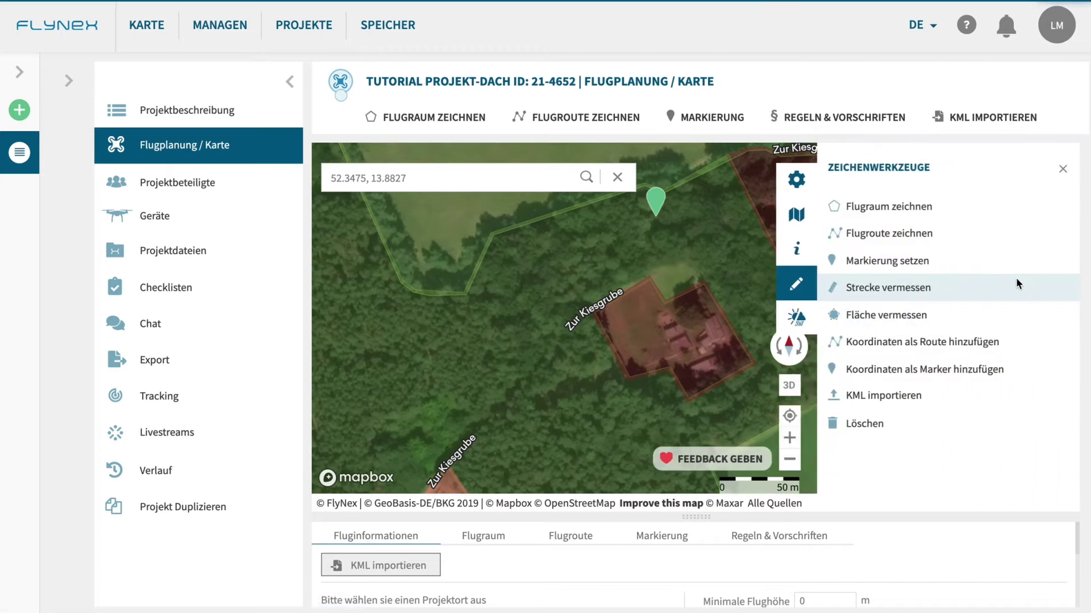
pyautogui.click(1061, 169)
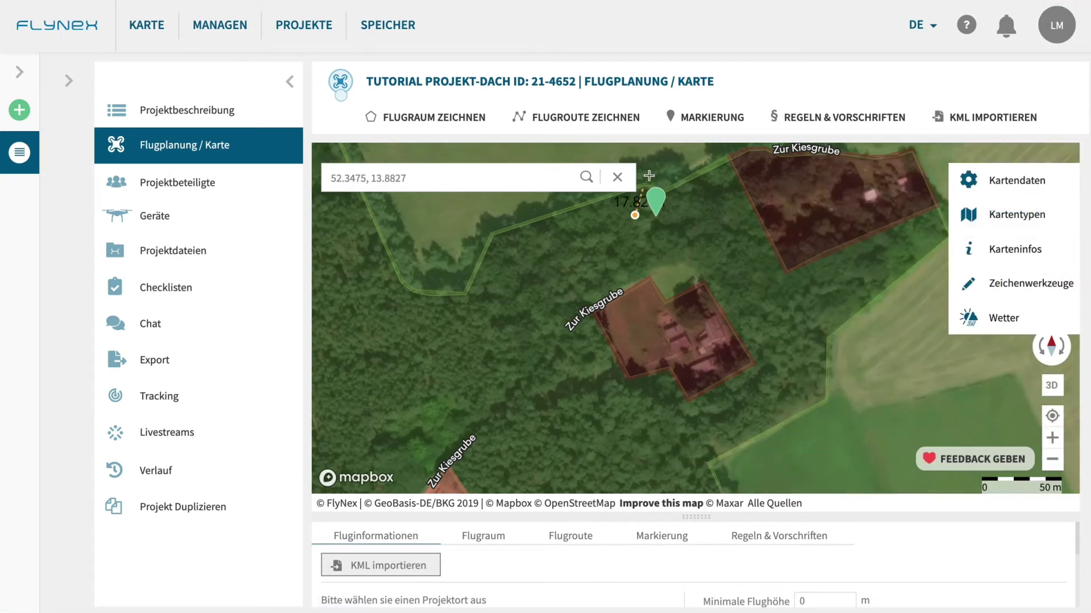
pyautogui.click(693, 176)
pyautogui.click(667, 253)
pyautogui.click(714, 265)
pyautogui.click(780, 372)
pyautogui.click(684, 448)
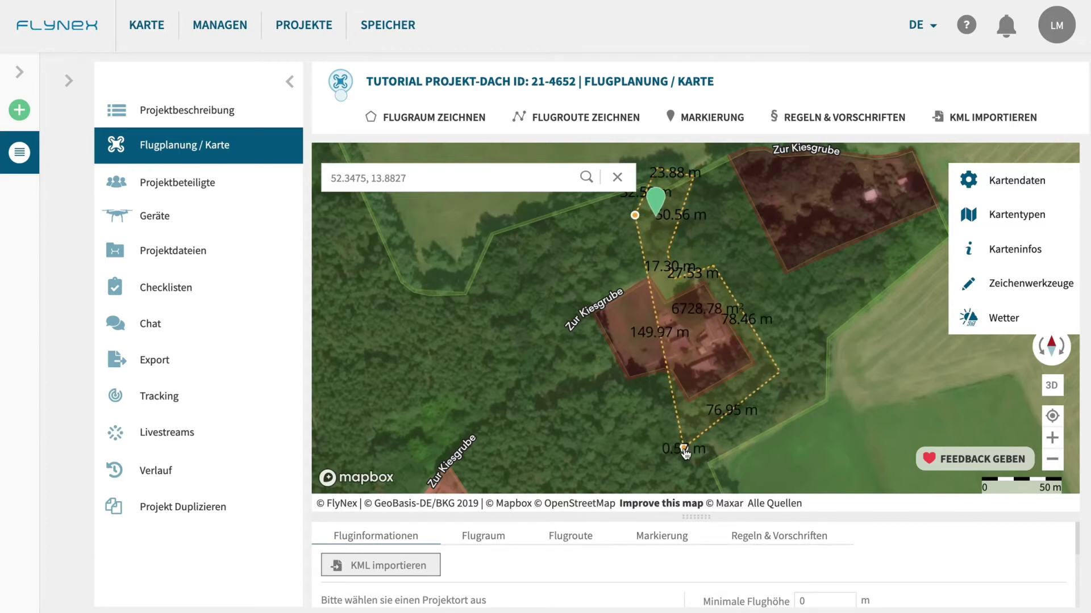
pyautogui.click(513, 487)
pyautogui.click(445, 456)
pyautogui.click(457, 413)
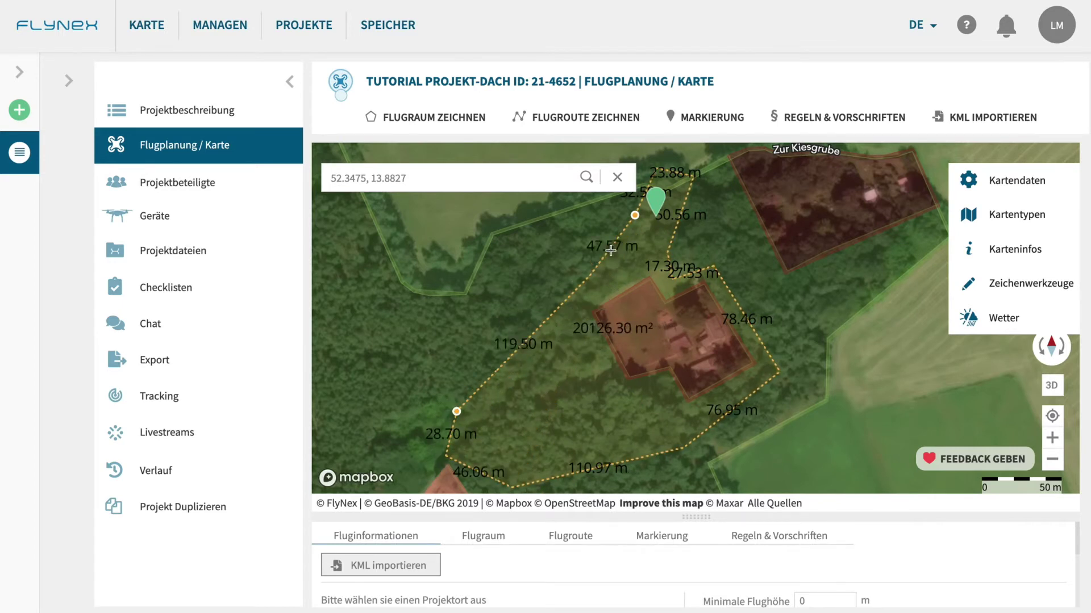
pyautogui.doubleClick(633, 216)
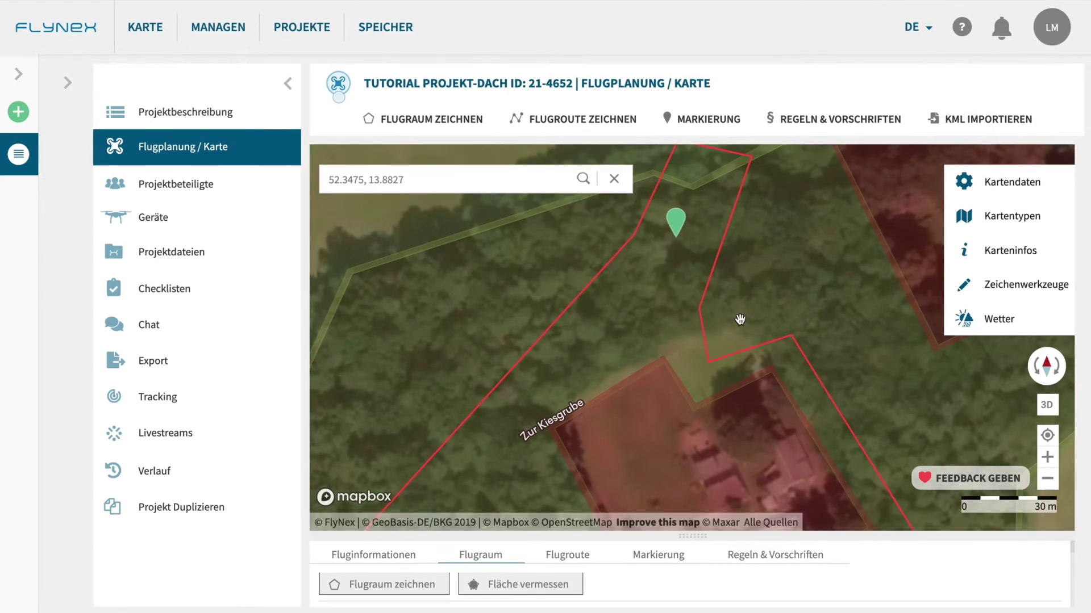
# Review the corner coordinates of Flugraum 1 and set its airspace height to 50 m
pyautogui.scroll(-2, 748, 320)
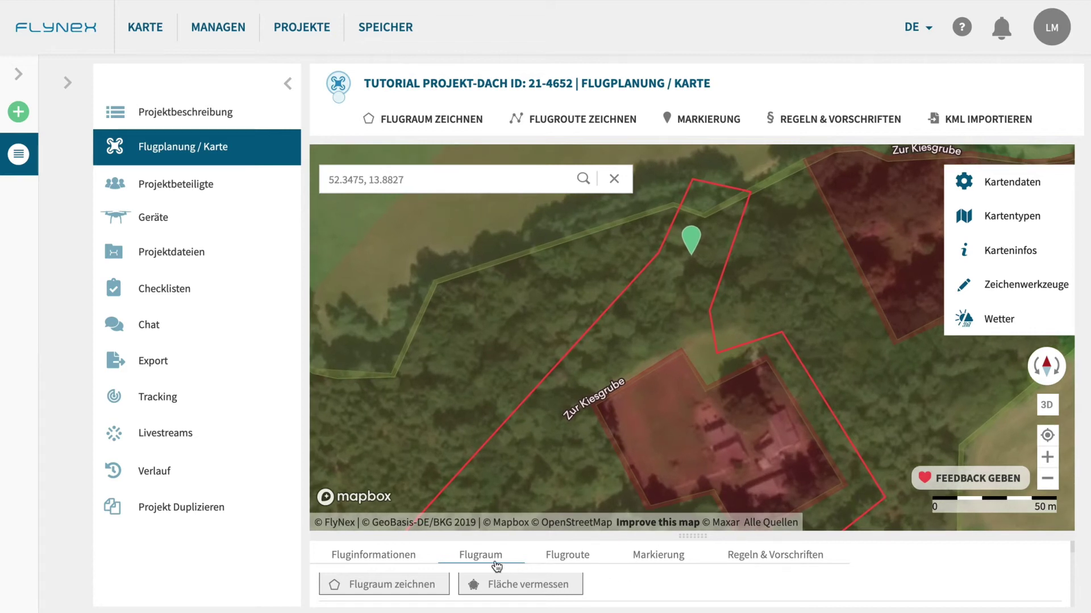
pyautogui.moveTo(693, 536); pyautogui.dragTo(692, 379)
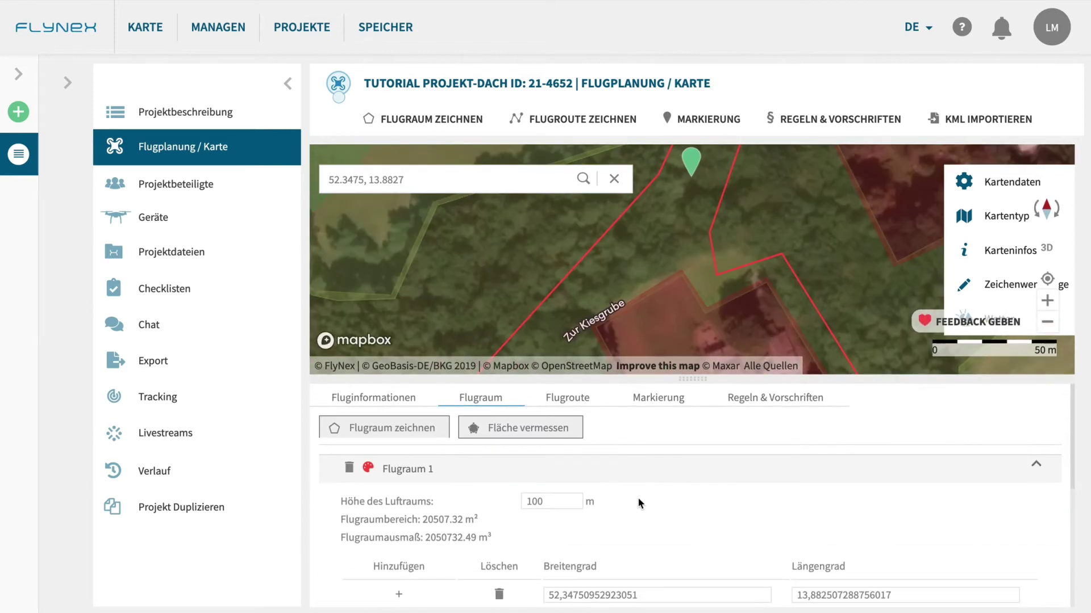
pyautogui.scroll(-5, 661, 505)
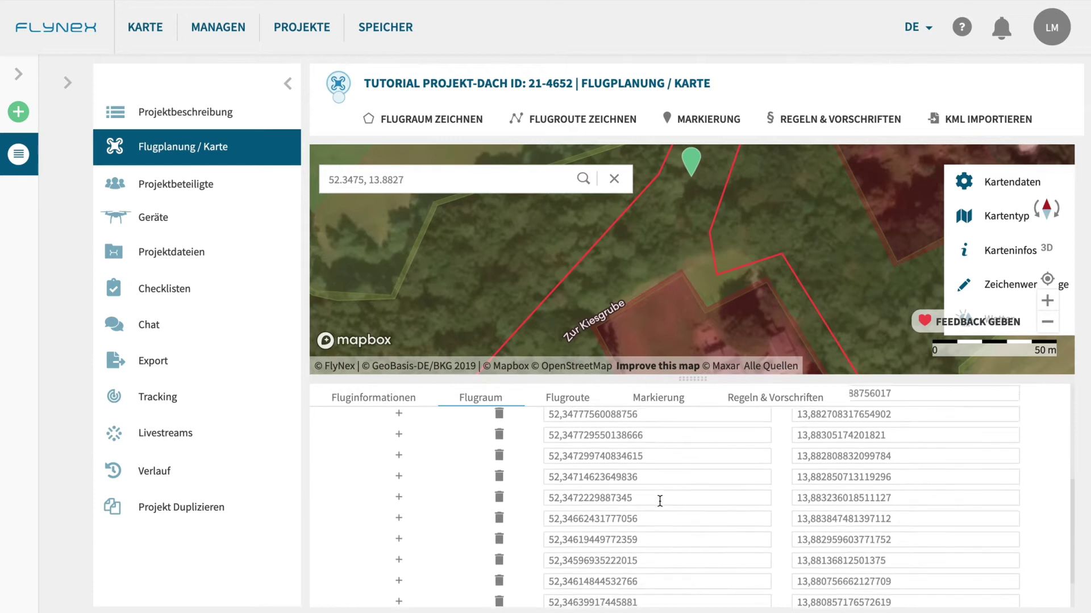
pyautogui.scroll(5, 659, 501)
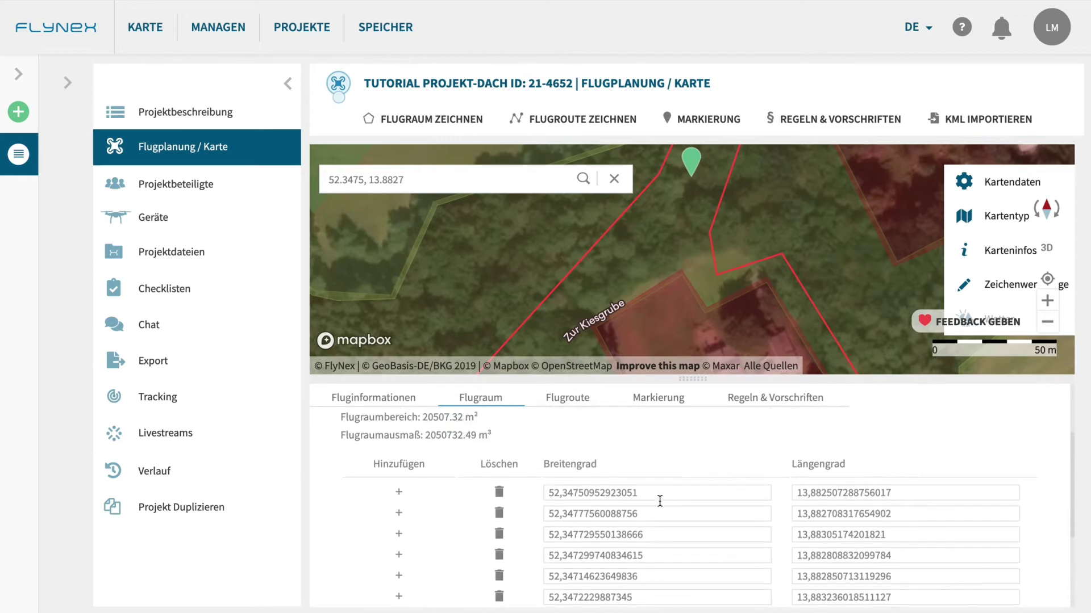
pyautogui.moveTo(546, 502); pyautogui.dragTo(526, 502)
pyautogui.write('50')
pyautogui.press('Return')
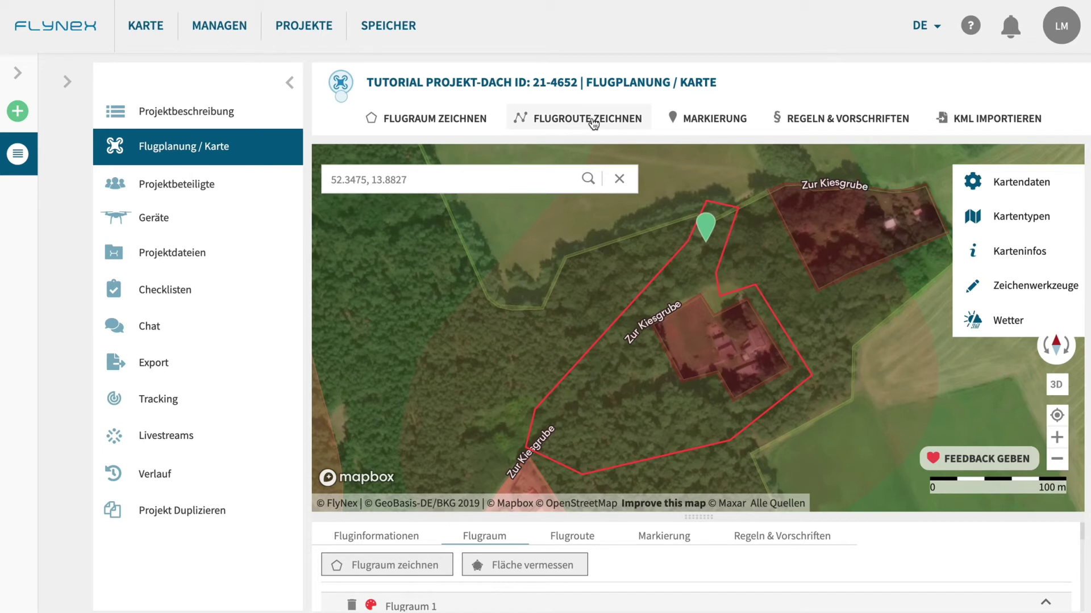
# View the flight route tool among the drawing tools and open the flight route section below the map
pyautogui.click(983, 285)
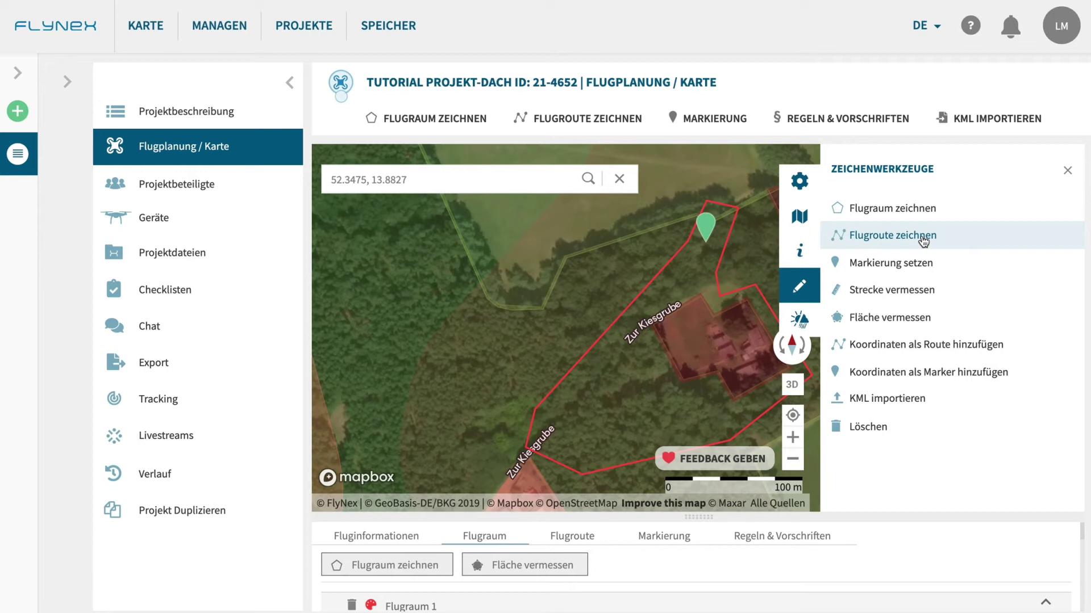
pyautogui.click(1068, 170)
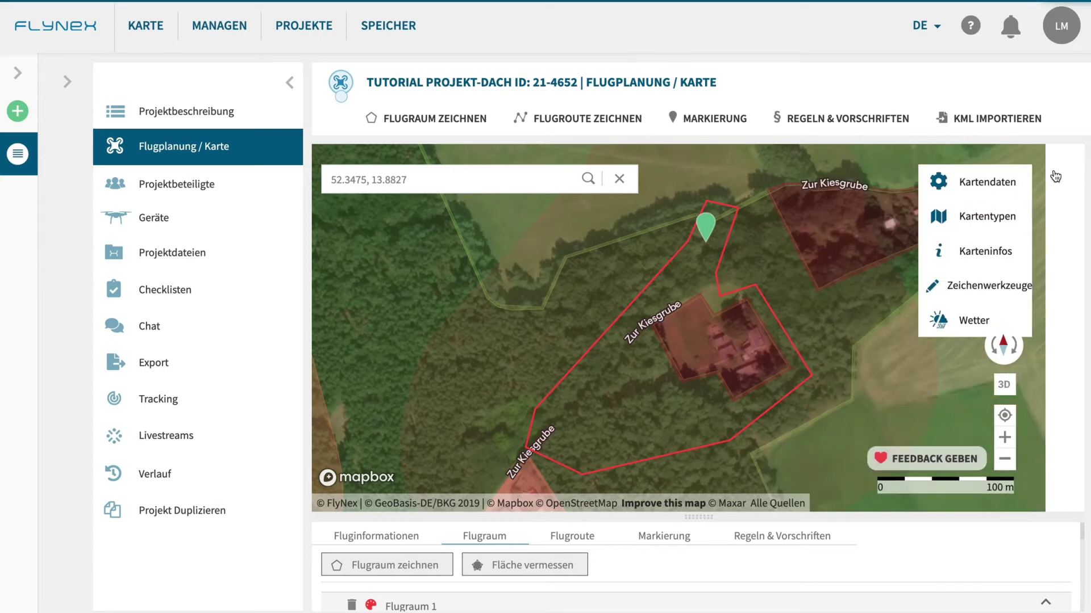
pyautogui.click(573, 537)
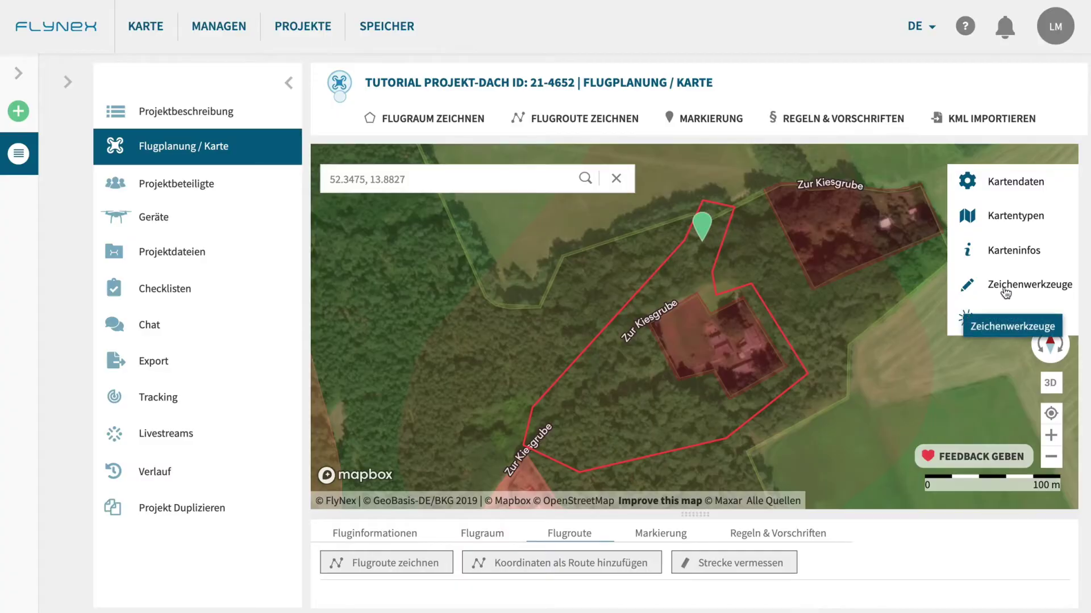
# Draw a closed flight route around the building plot, following its outline just outside the red restricted area
pyautogui.click(1005, 287)
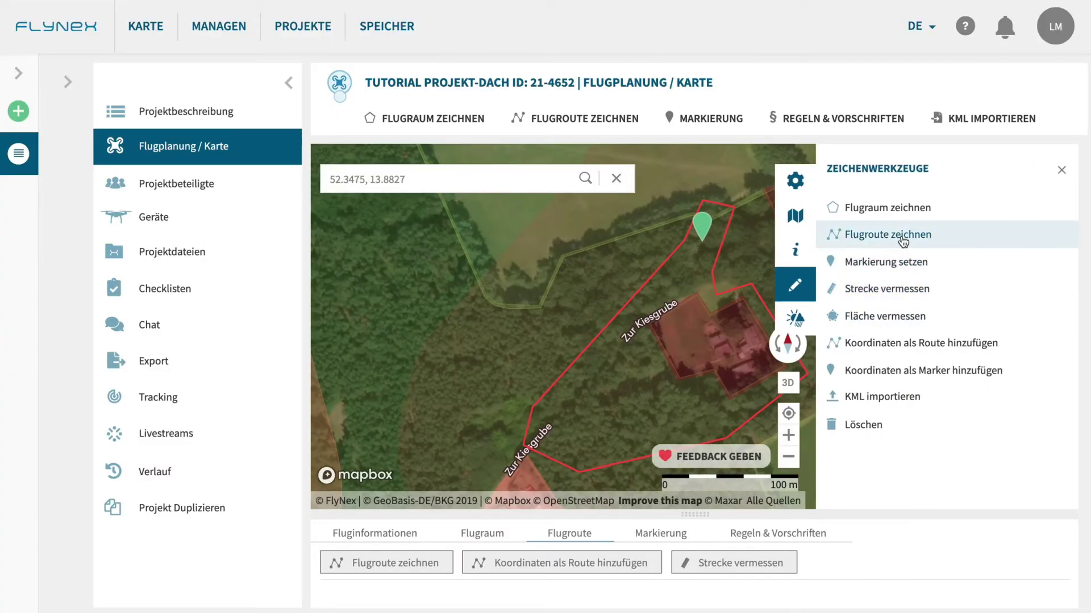
pyautogui.click(1061, 170)
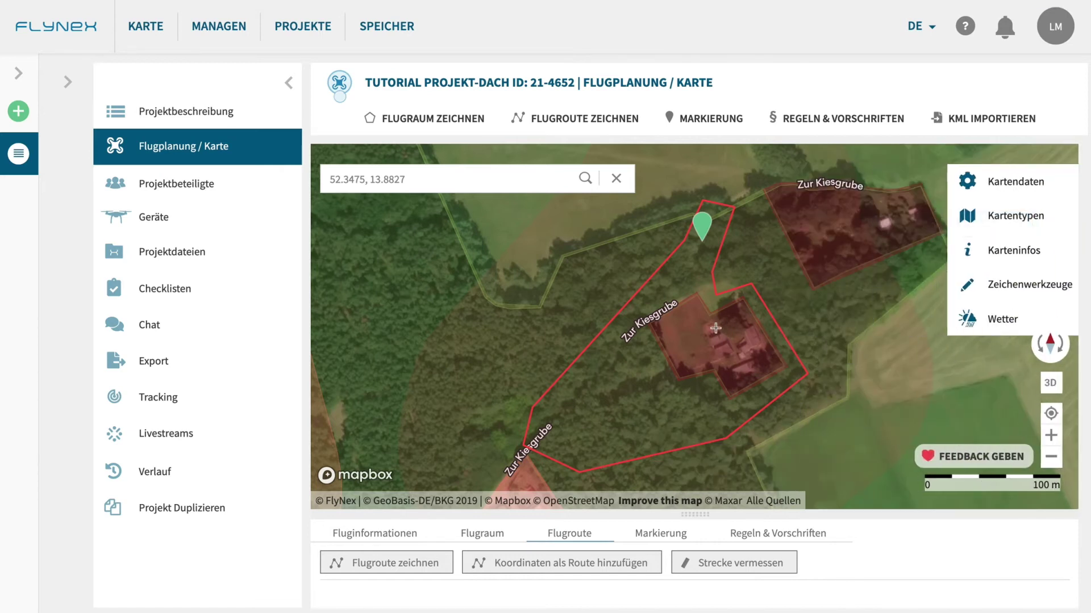
pyautogui.scroll(5, 715, 328)
pyautogui.click(625, 449)
pyautogui.click(549, 314)
pyautogui.click(683, 232)
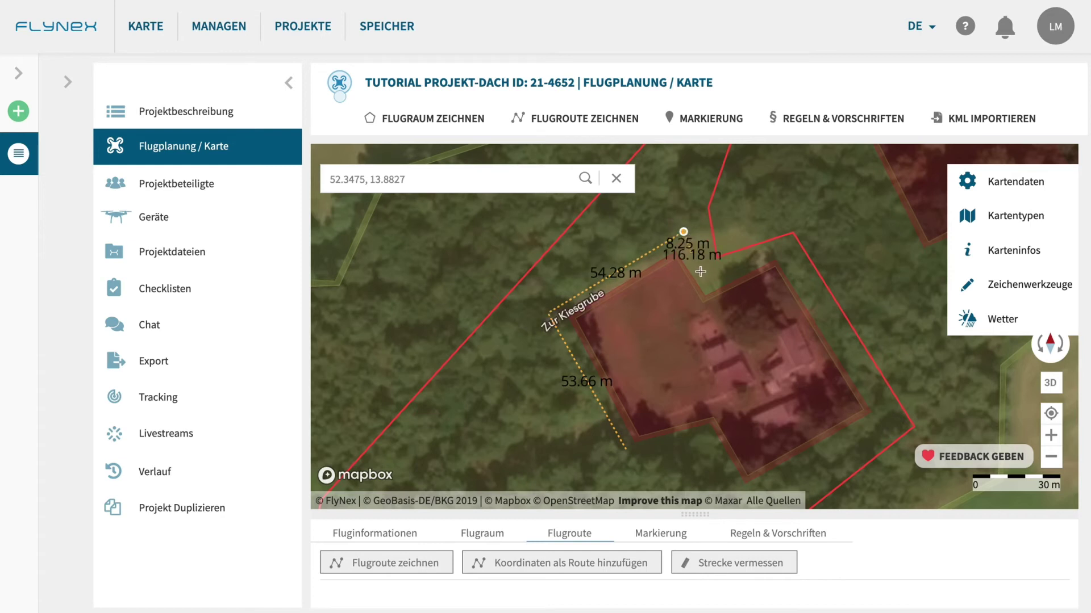
pyautogui.click(707, 279)
pyautogui.click(782, 243)
pyautogui.click(883, 417)
pyautogui.click(751, 487)
pyautogui.click(704, 438)
pyautogui.click(625, 450)
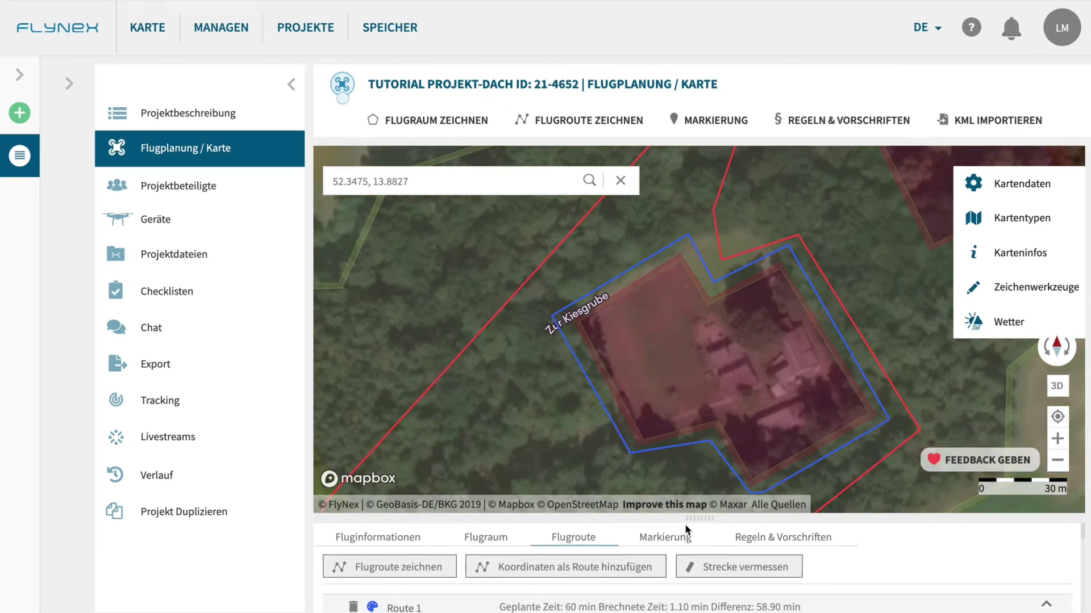
# Enlarge the Route 1 waypoint table, review its entries and set the third waypoint's height to 120 m
pyautogui.moveTo(692, 517); pyautogui.dragTo(682, 271)
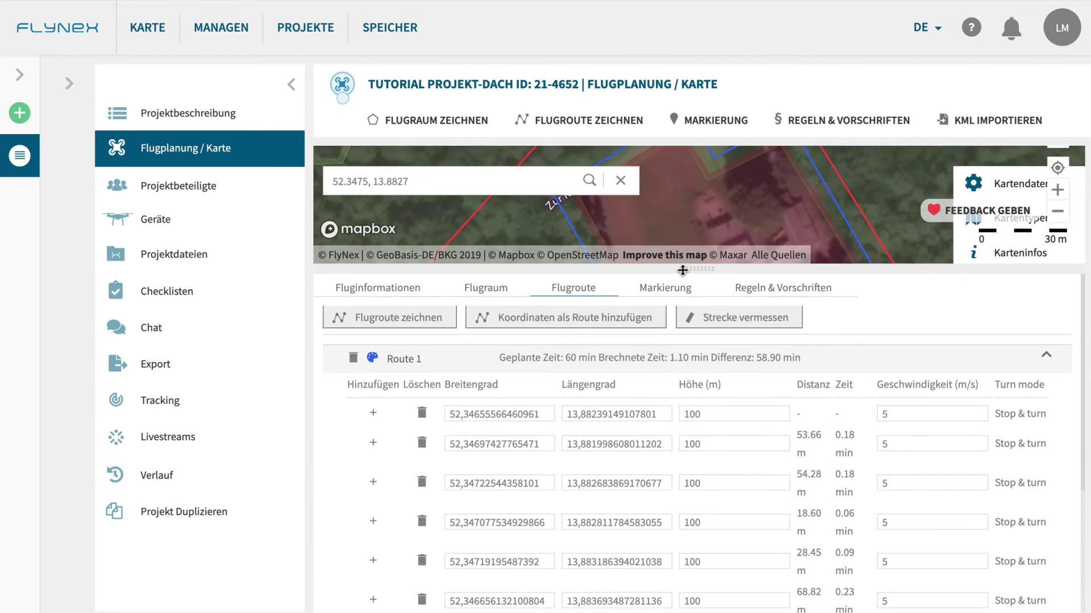
pyautogui.scroll(-2, 731, 412)
pyautogui.scroll(-2, 730, 411)
pyautogui.scroll(4, 731, 412)
pyautogui.doubleClick(722, 483)
pyautogui.write('120')
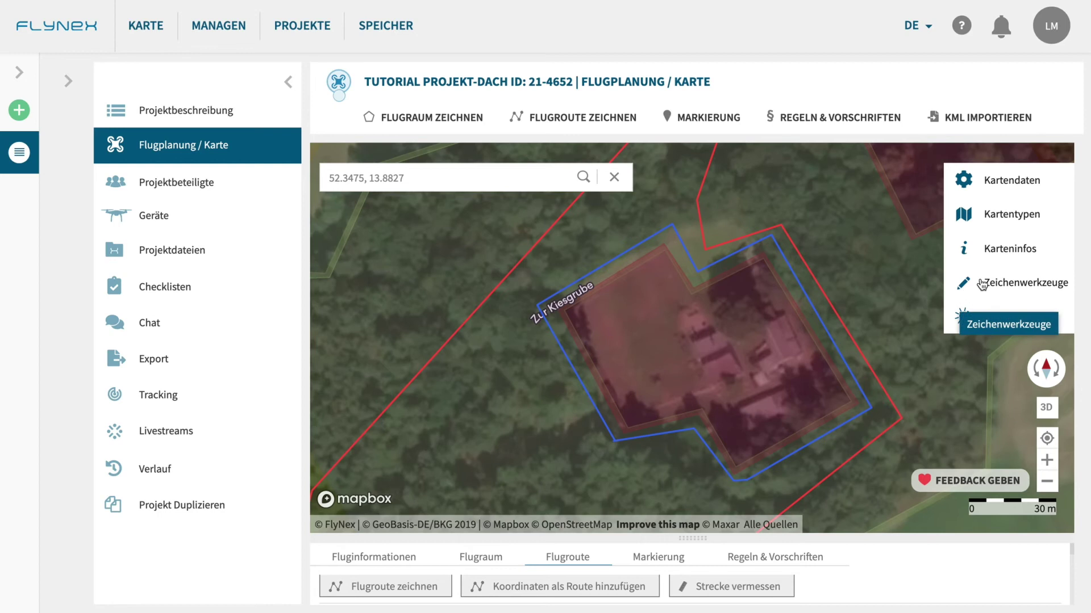
# Place a marker on the southwest corner of the blue flight route
pyautogui.click(962, 293)
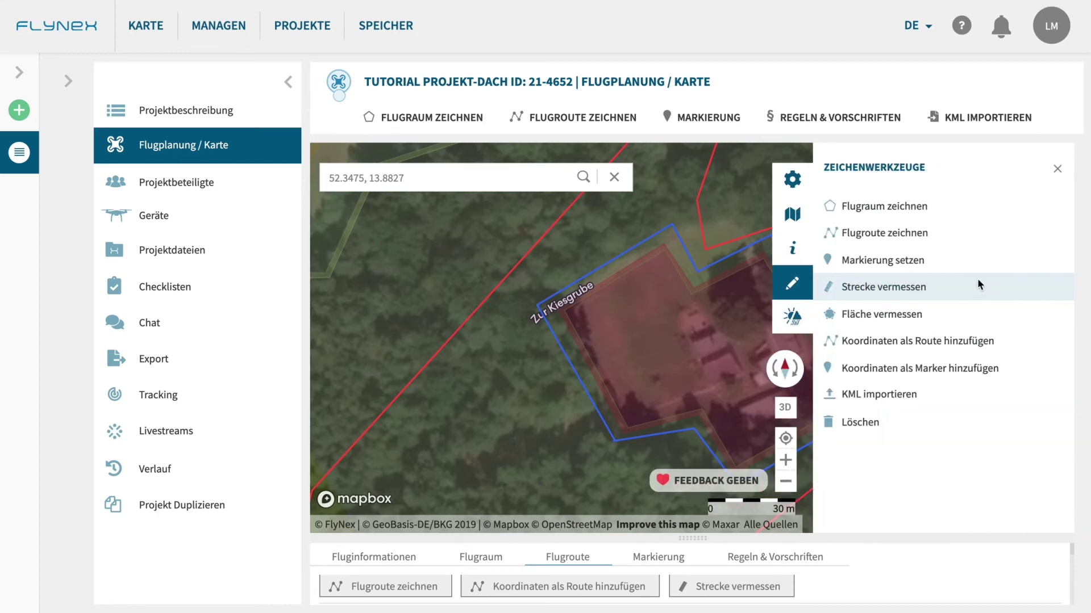
pyautogui.click(891, 258)
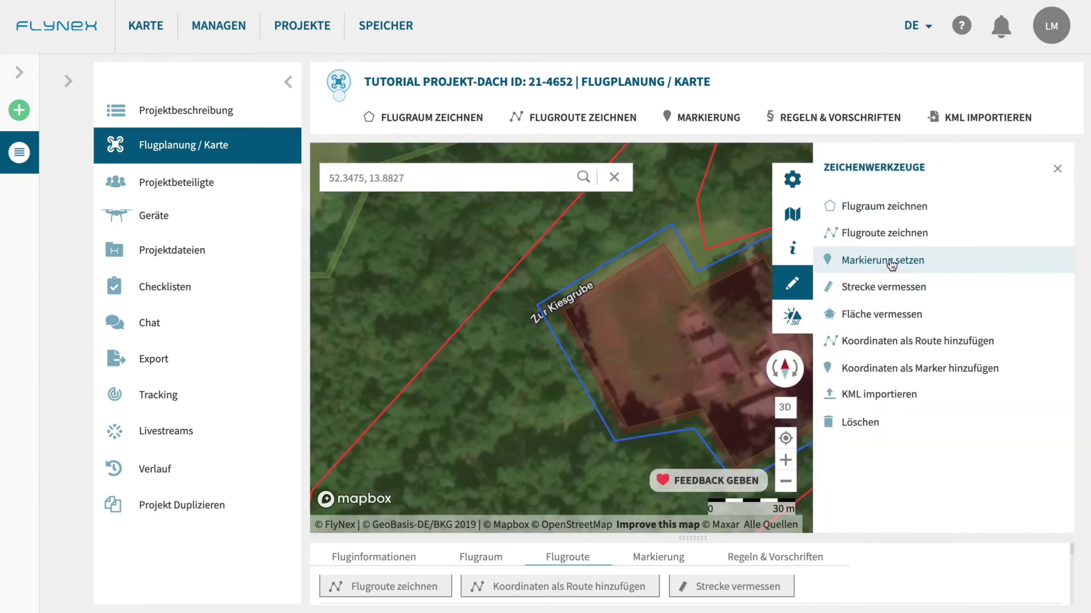
pyautogui.click(1057, 169)
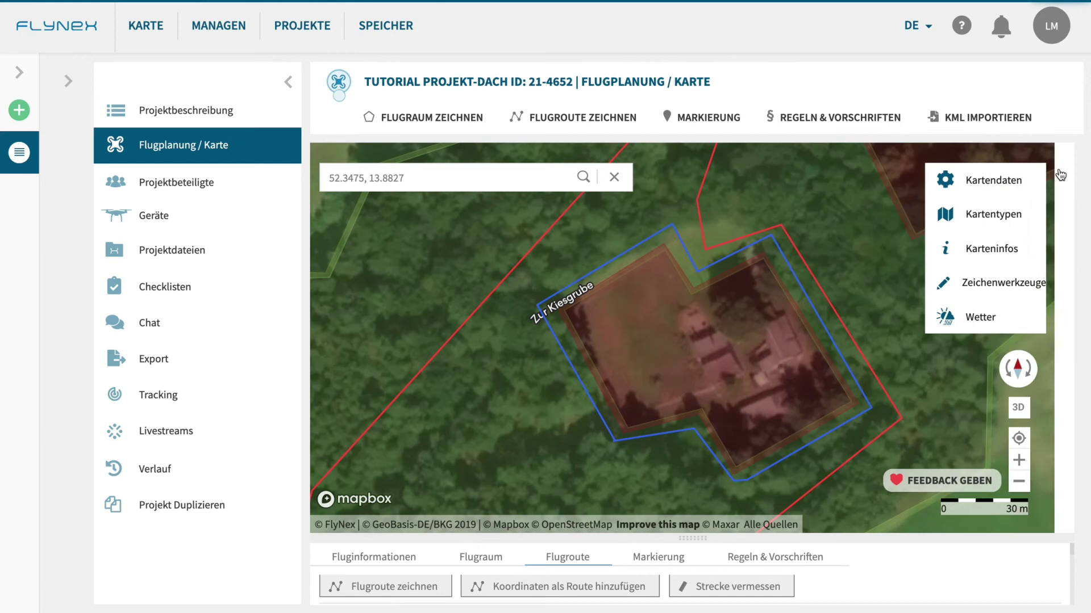
pyautogui.click(616, 439)
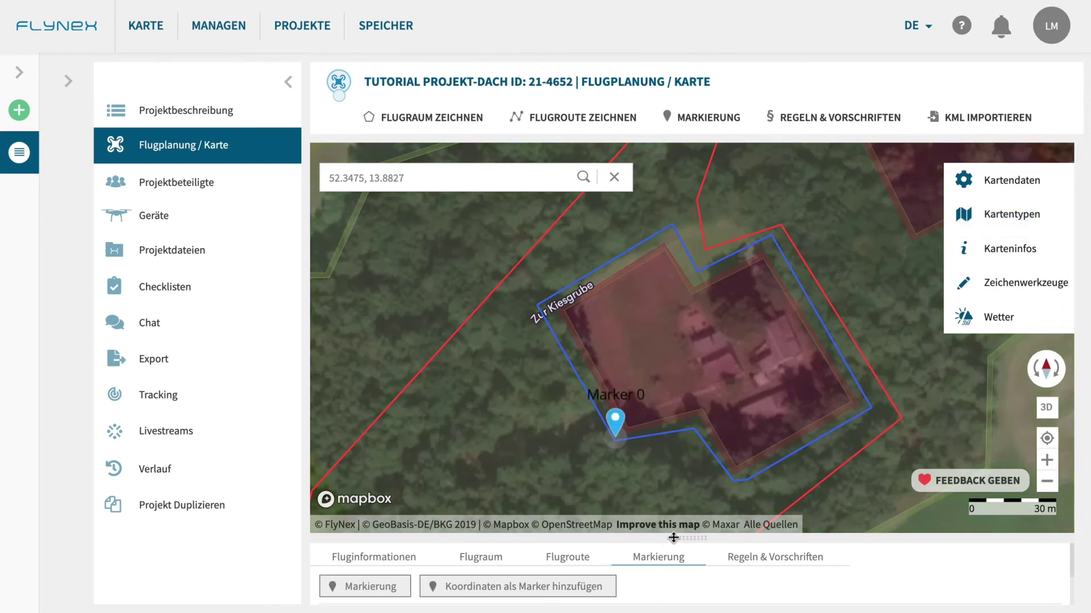
# Rename the new marker as Start in the marker table
pyautogui.moveTo(684, 457); pyautogui.dragTo(680, 381)
pyautogui.moveTo(400, 493); pyautogui.dragTo(277, 484)
pyautogui.write('Star')
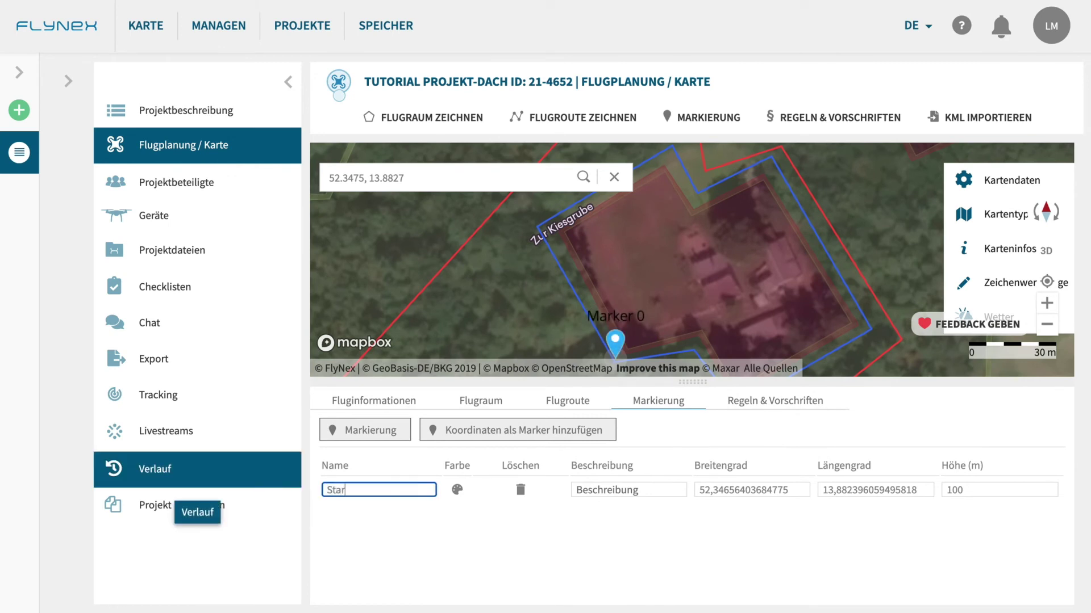
pyautogui.moveTo(653, 490); pyautogui.dragTo(548, 493)
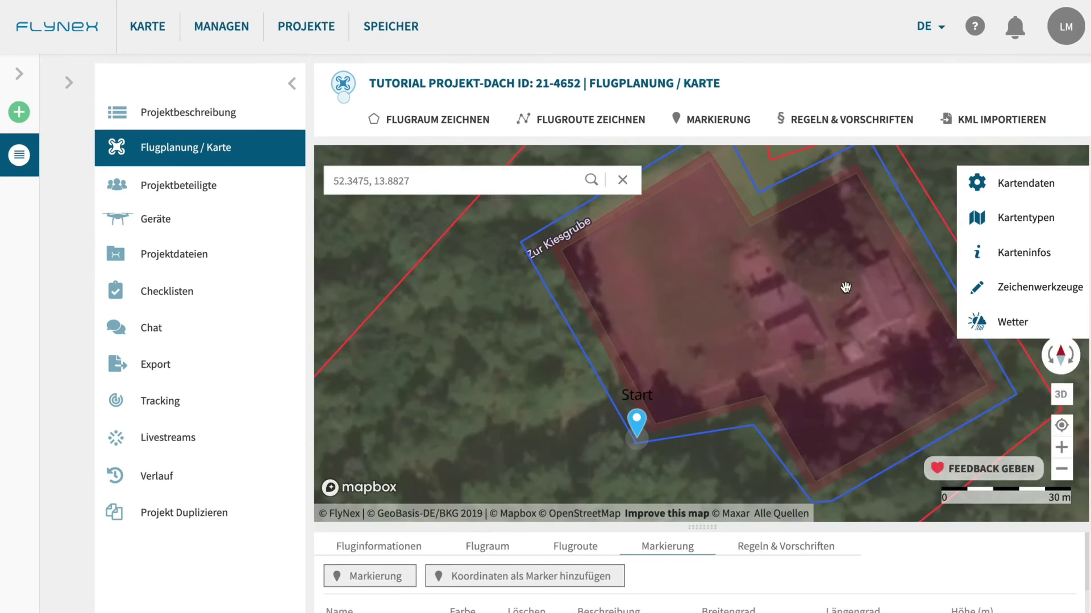
# Measure a straight distance across the forest west of the flight route, ending southwest of the Start marker
pyautogui.click(1025, 286)
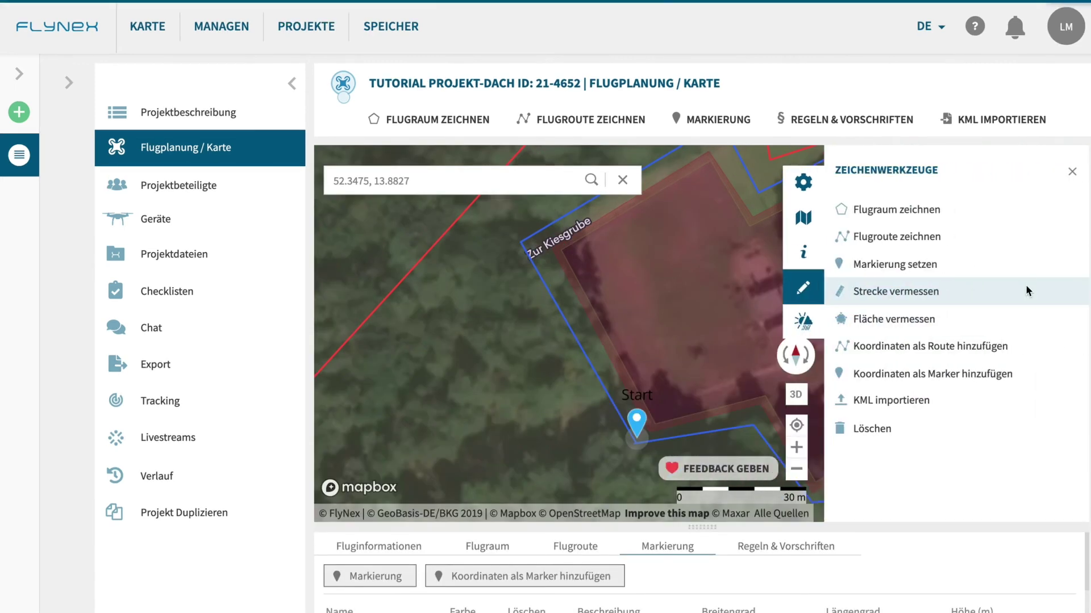
pyautogui.click(895, 291)
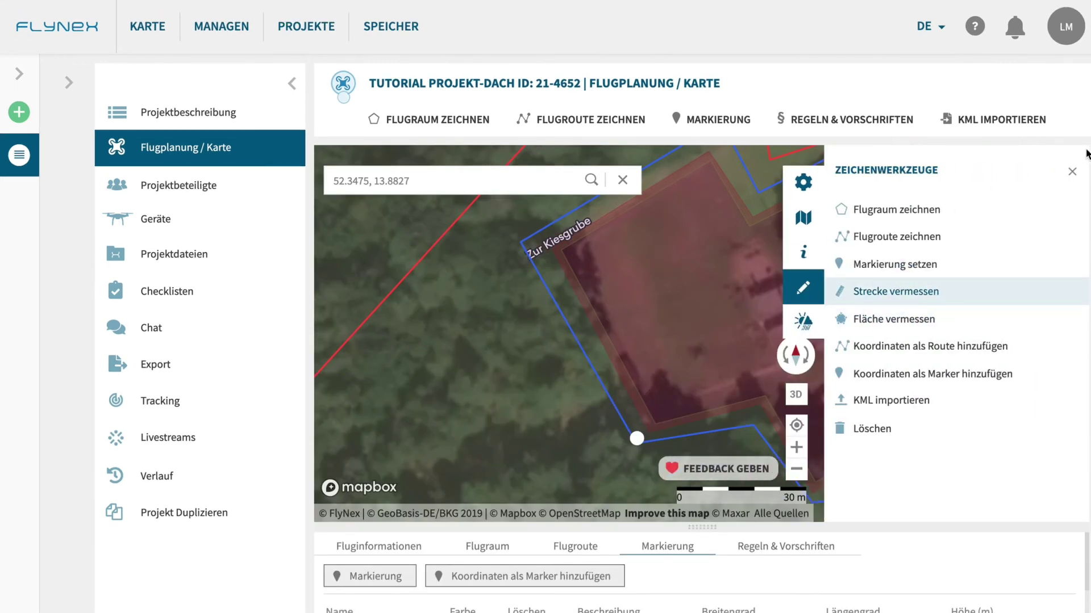
pyautogui.click(1072, 172)
pyautogui.click(474, 262)
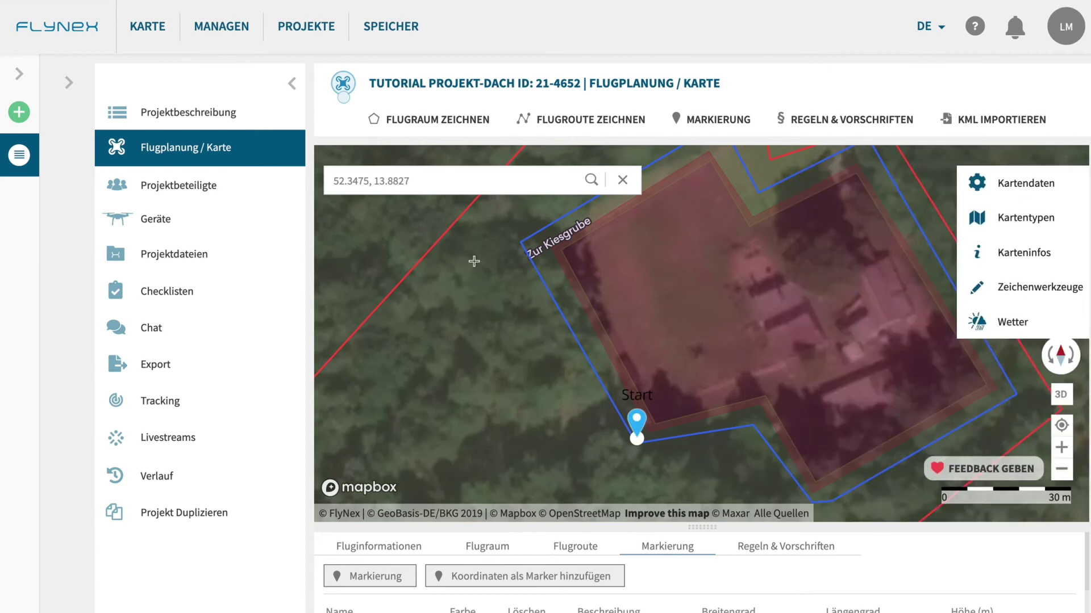
pyautogui.doubleClick(570, 470)
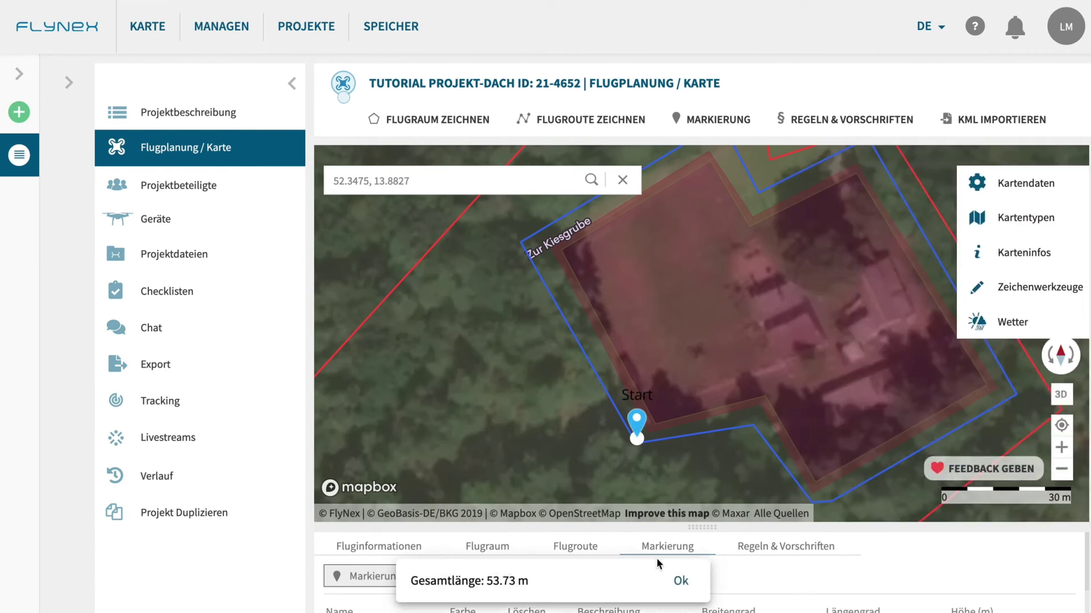
pyautogui.click(679, 579)
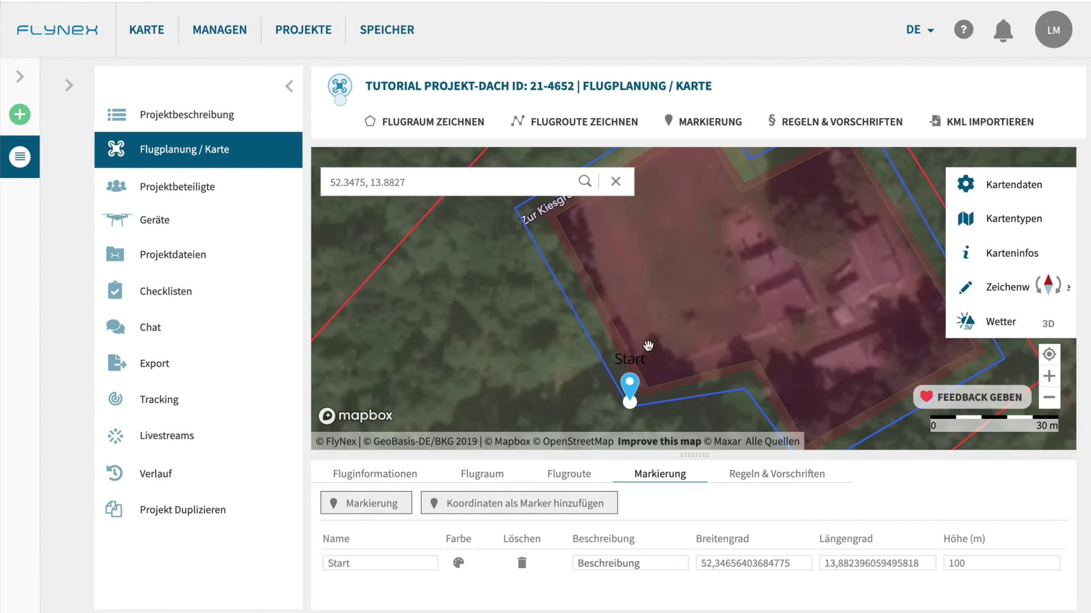
# View the coordinate entry forms for adding a route and a marker, and close them without saving
pyautogui.click(565, 471)
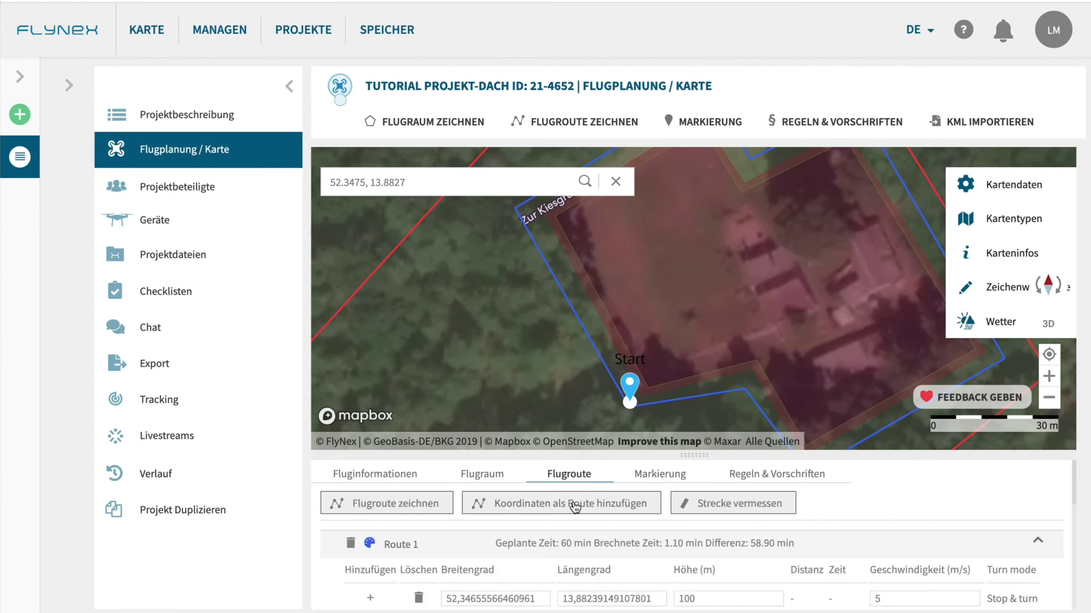
pyautogui.click(572, 502)
pyautogui.click(824, 211)
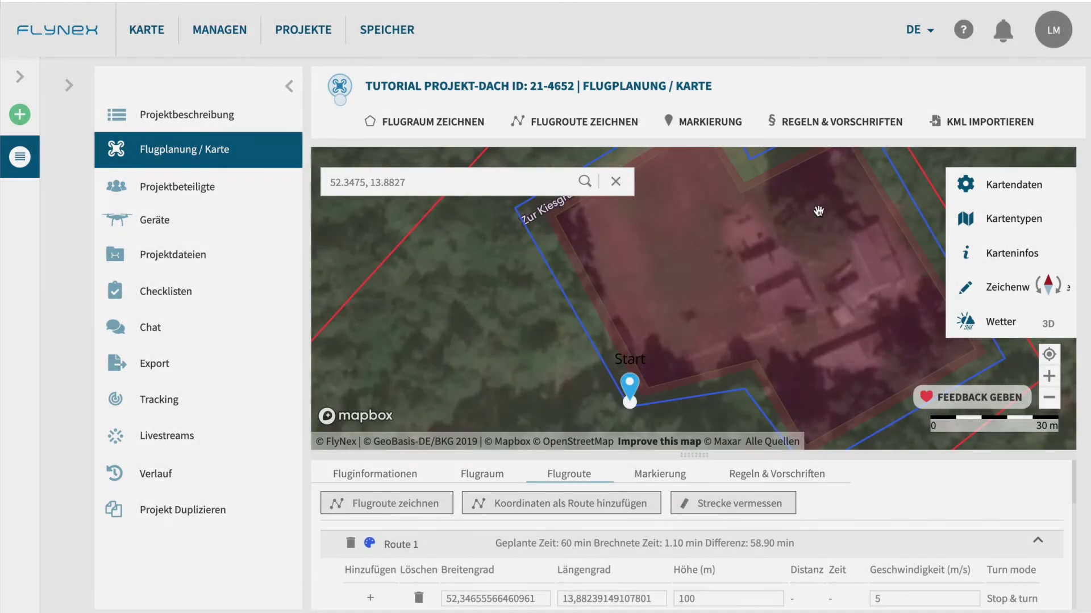
pyautogui.click(653, 474)
pyautogui.click(582, 502)
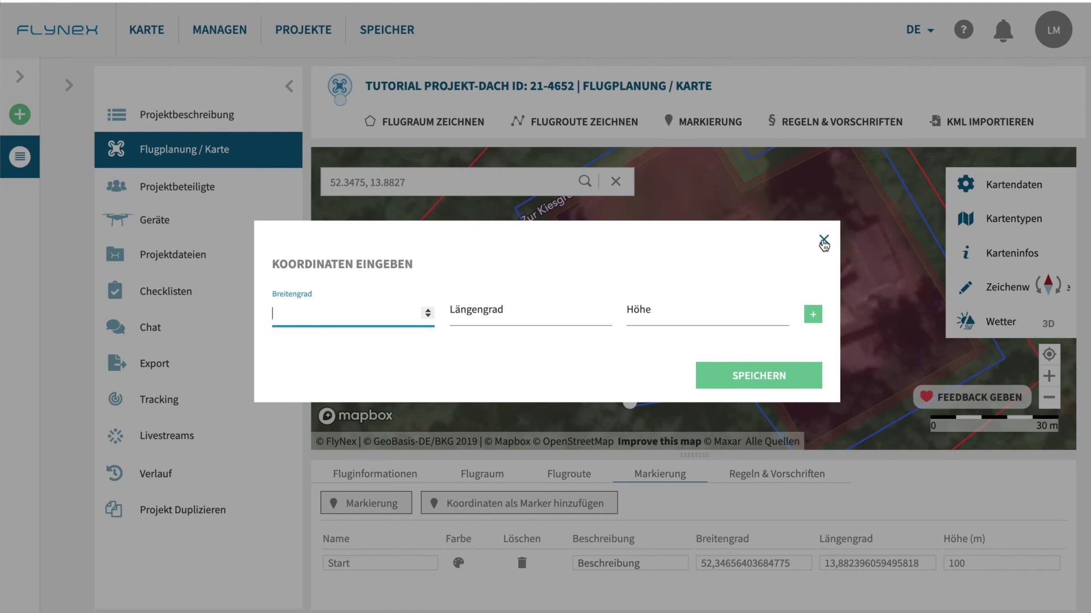
pyautogui.click(824, 243)
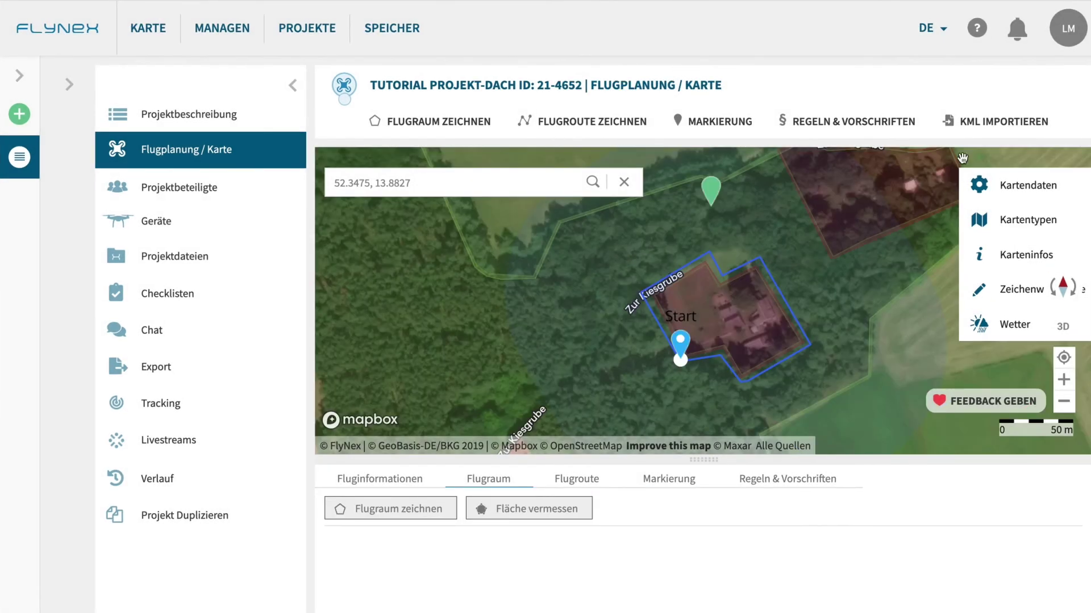
# Import the file KML Import Spreenhagen.kml into the flight planning map
pyautogui.click(1005, 122)
pyautogui.press('Down')
pyautogui.press('Return')
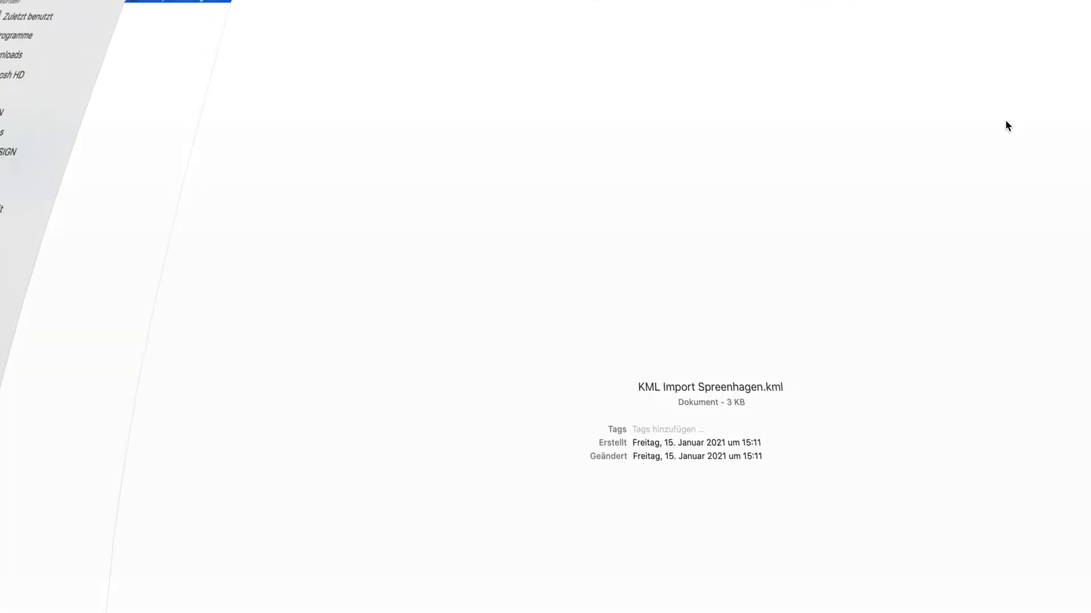